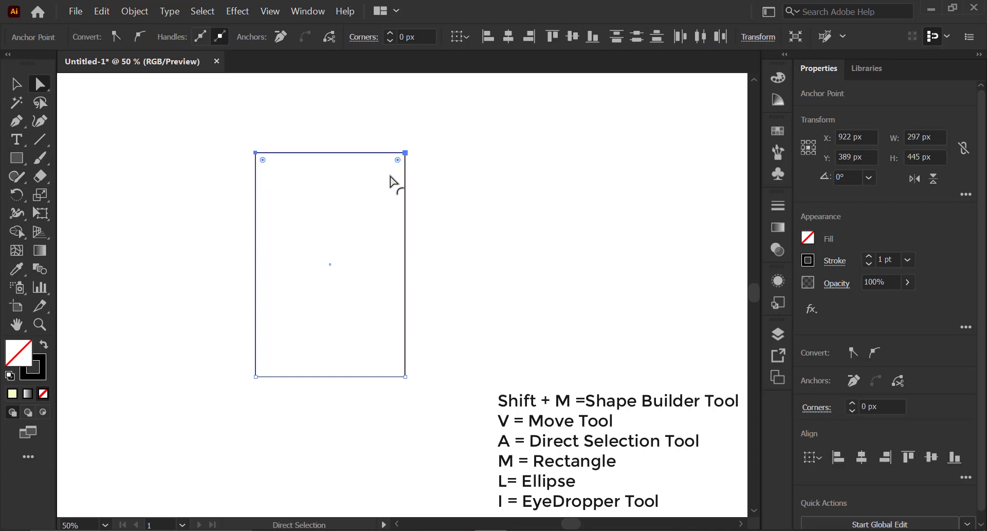
# - Round the rectangle's top corners into an arch and place an offset copy of it beside the original
pyautogui.moveTo(398, 160); pyautogui.dragTo(337, 221)
pyautogui.press('v')
pyautogui.click(442, 231)
pyautogui.moveTo(405, 237); pyautogui.dragTo(390, 238)
pyautogui.moveTo(463, 262); pyautogui.dragTo(98, 267)
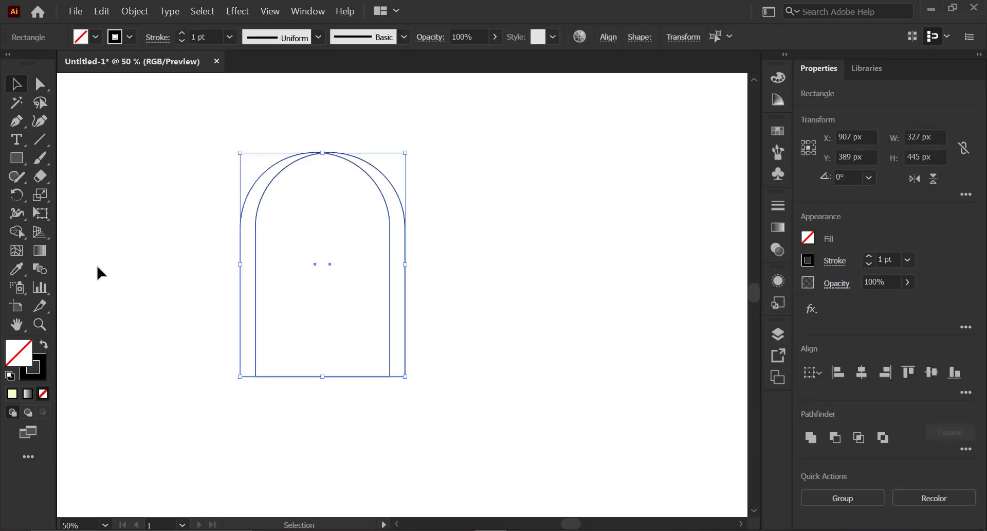
# - Remove the thin left sliver between the two overlapping arches with the Shape Builder
pyautogui.click(20, 238)
pyautogui.keyDown('alt'); pyautogui.moveTo(223, 244); pyautogui.dragTo(244, 249); pyautogui.keyUp('alt')
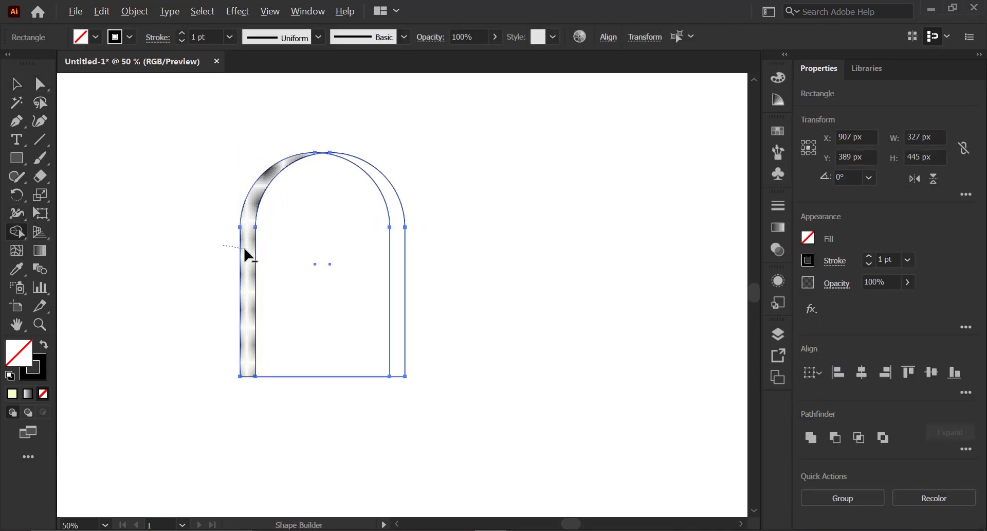
pyautogui.keyDown('alt'); pyautogui.moveTo(244, 249); pyautogui.dragTo(246, 250); pyautogui.keyUp('alt')
# - Draw a rectangle about 207 × 66 px inside the arch and round its corners fully into a pill
pyautogui.moveTo(269, 213); pyautogui.dragTo(374, 245)
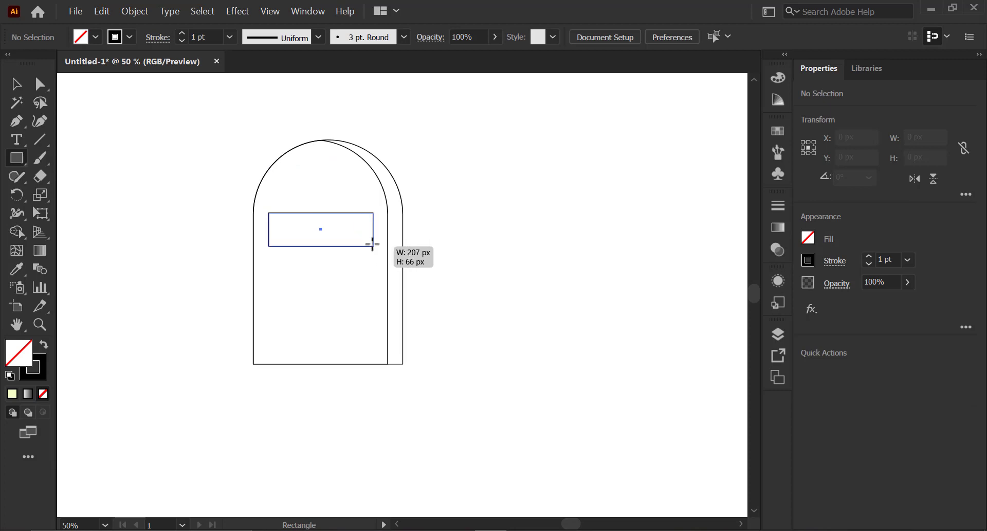
pyautogui.press('a')
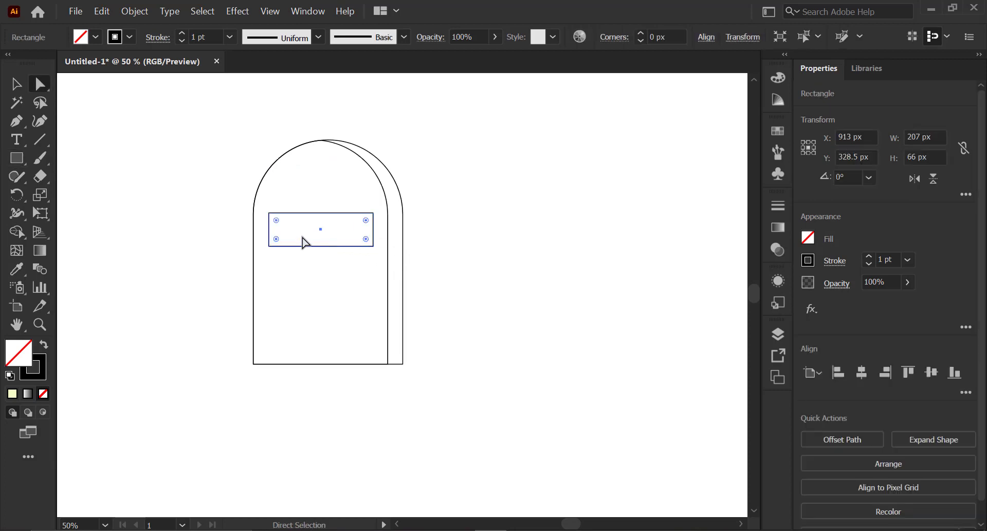
pyautogui.moveTo(278, 221); pyautogui.dragTo(376, 238)
# - Draw a 40 px circle at the pill's left end and duplicate it to the right end
pyautogui.press('l')
pyautogui.moveTo(175, 226)
pyautogui.keyDown('shift'); pyautogui.mouseDown()
pyautogui.moveTo(208, 261)
pyautogui.moveTo(193, 247)
pyautogui.moveTo(274, 229)
pyautogui.moveTo(354, 236)
pyautogui.mouseUp(); pyautogui.keyUp('shift')
pyautogui.press('v')
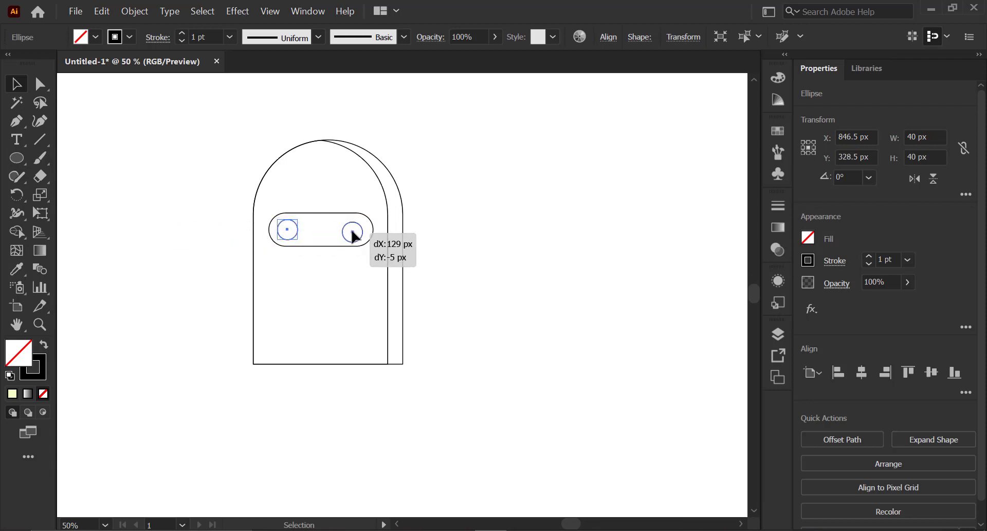
pyautogui.keyDown('alt'); pyautogui.moveTo(354, 236); pyautogui.dragTo(356, 234); pyautogui.keyUp('alt')
# - Draw a stem rectangle about 82 × 234 px below the pill and duplicate the pill and stem to the side
pyautogui.moveTo(262, 223); pyautogui.dragTo(302, 342)
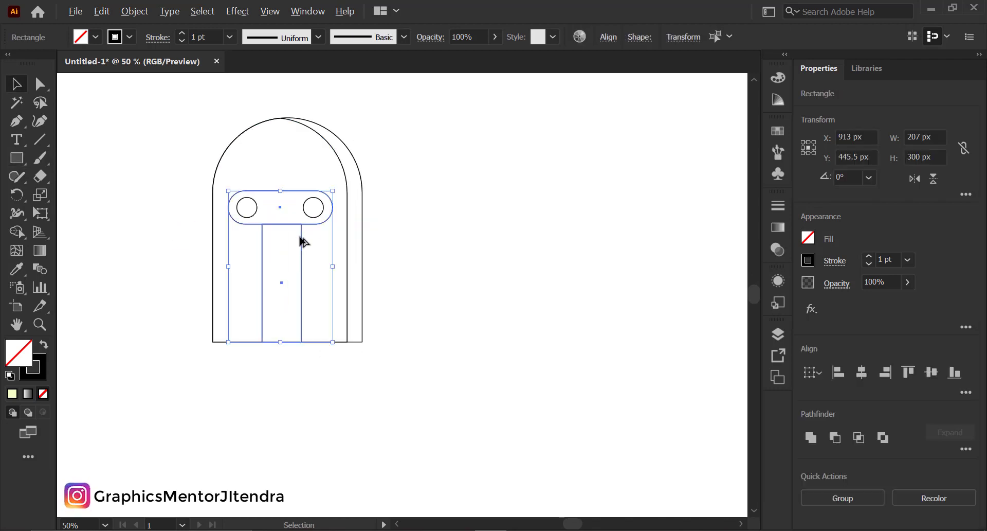
pyautogui.keyDown('alt'); pyautogui.moveTo(301, 236); pyautogui.dragTo(489, 247); pyautogui.keyUp('alt')
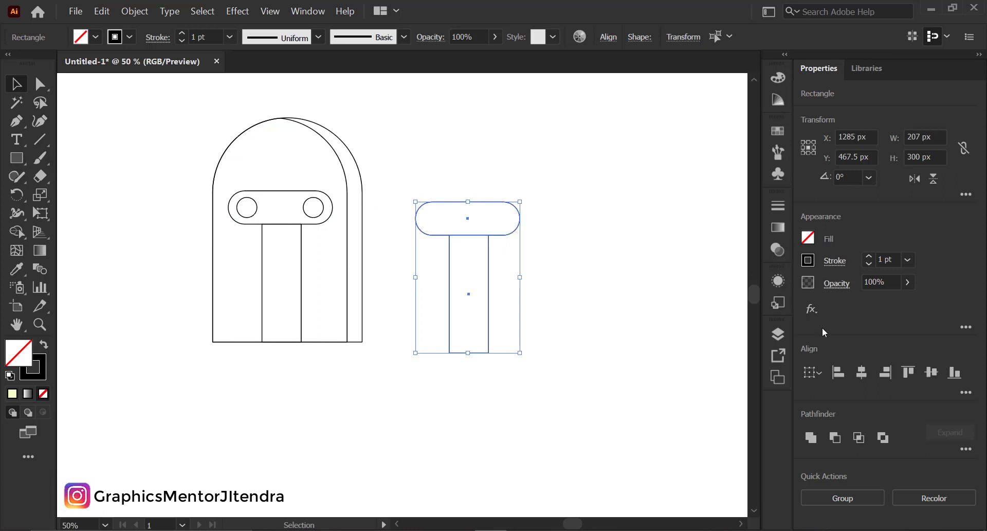
# - Unite the copied pill and stem into one T shape and round its inner corners
pyautogui.hotkey('ctrl', '=')
pyautogui.click(810, 437)
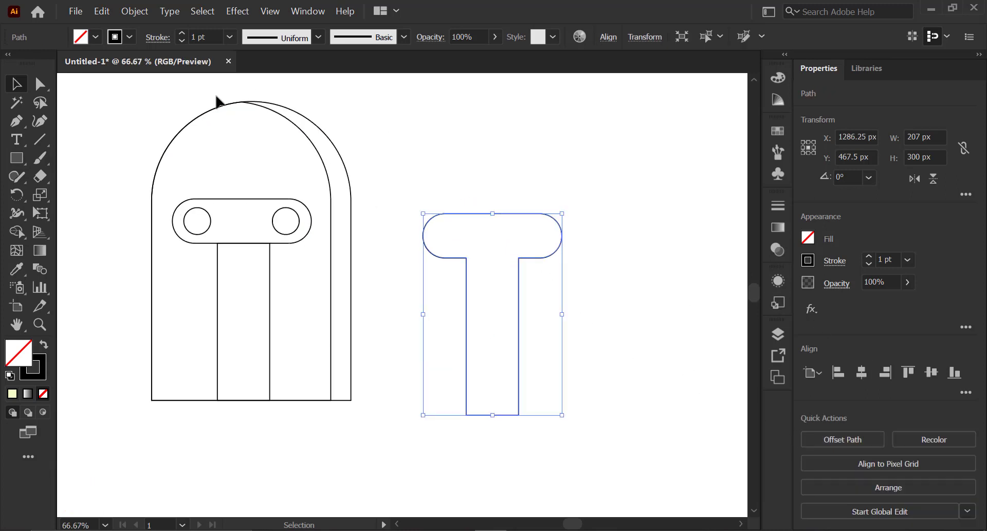
pyautogui.click(43, 88)
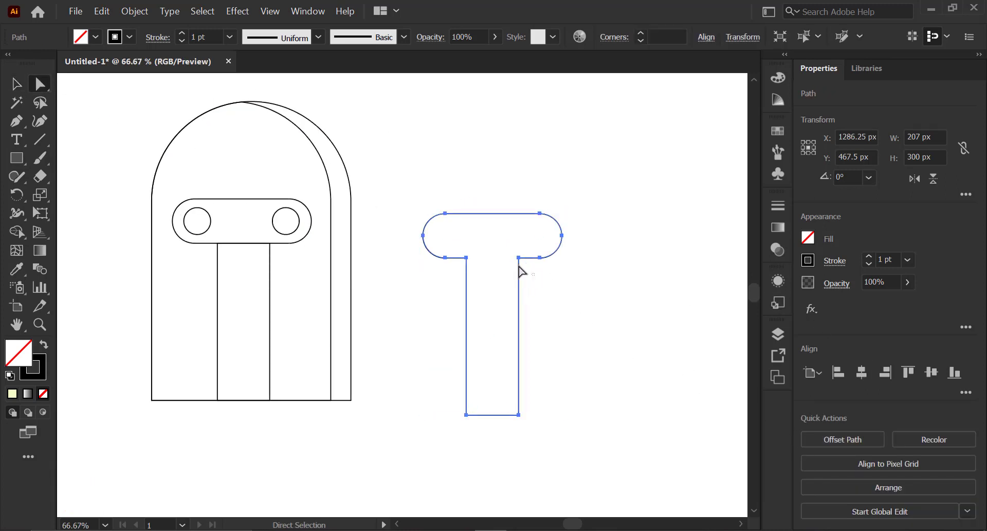
pyautogui.moveTo(458, 253); pyautogui.dragTo(454, 274)
# - Delete the original stem and pill, and move the rounded T shape into the arch around the eyes
pyautogui.press('v')
pyautogui.click(261, 244)
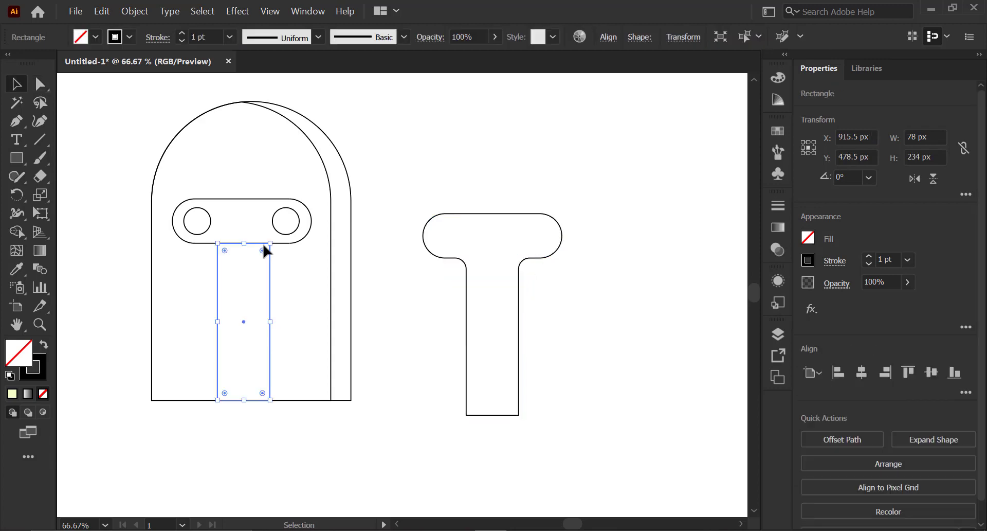
pyautogui.press('Delete')
pyautogui.click(265, 242)
pyautogui.press('Delete')
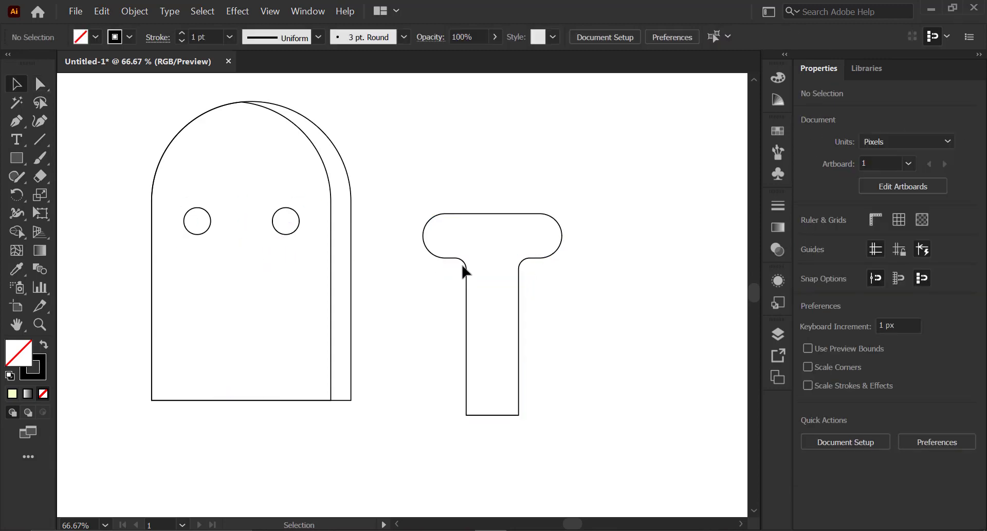
pyautogui.moveTo(465, 269); pyautogui.dragTo(213, 253)
# - Draw a rectangle about 101 × 45 px beside the head and a tall rectangle overlapping its right end
pyautogui.moveTo(17, 158); pyautogui.dragTo(82, 160)
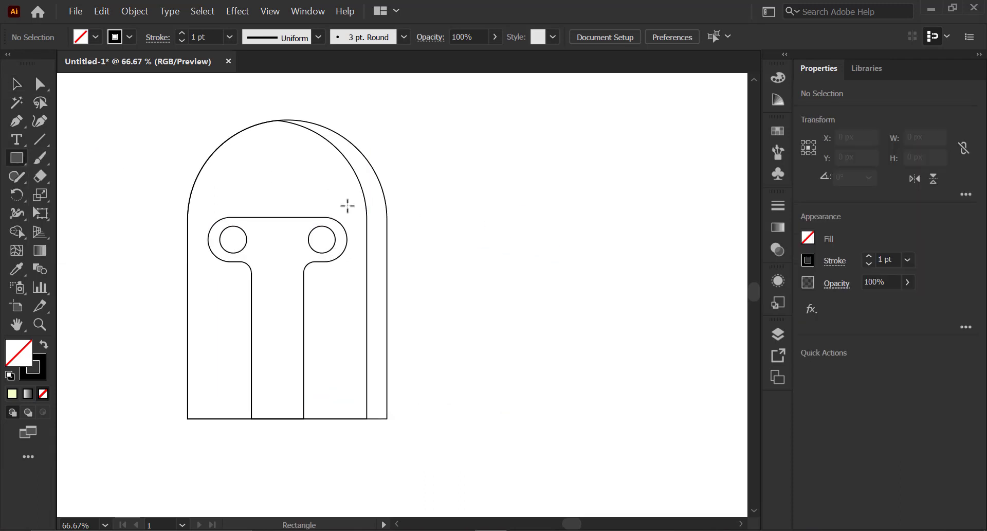
pyautogui.moveTo(364, 199); pyautogui.dragTo(413, 211)
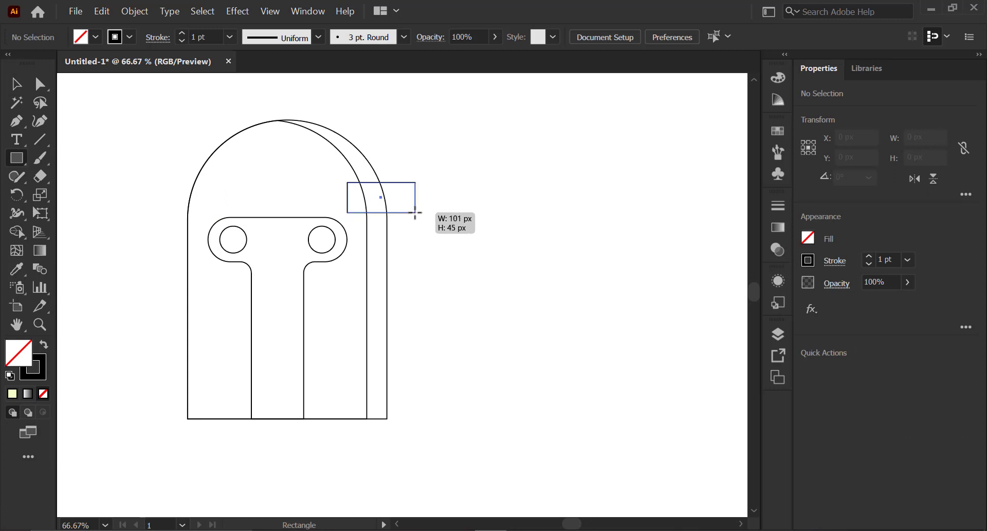
pyautogui.moveTo(411, 212); pyautogui.dragTo(512, 193)
pyautogui.press('v')
pyautogui.moveTo(409, 212); pyautogui.dragTo(545, 268)
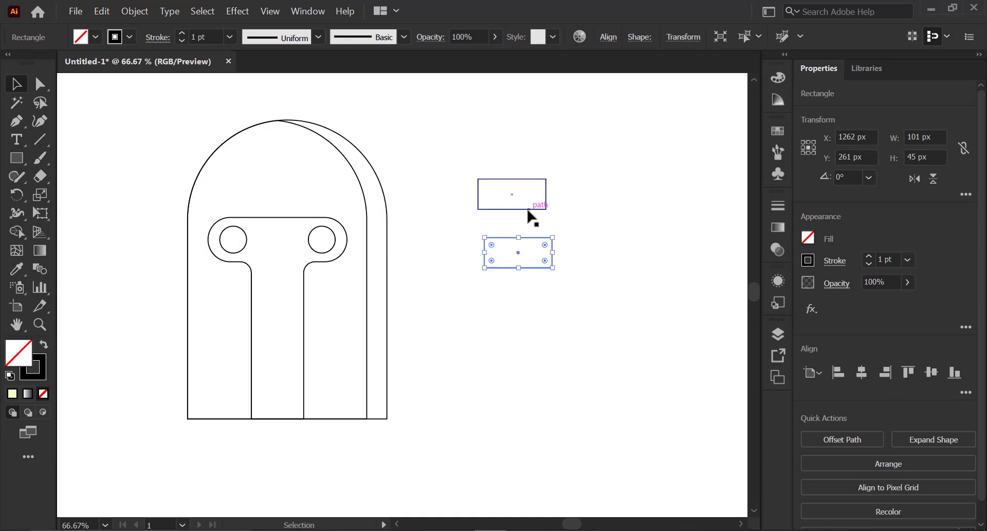
pyautogui.click(540, 209)
pyautogui.moveTo(550, 213)
pyautogui.mouseDown()
pyautogui.moveTo(487, 230)
pyautogui.moveTo(553, 229)
pyautogui.mouseUp()
pyautogui.click(544, 222)
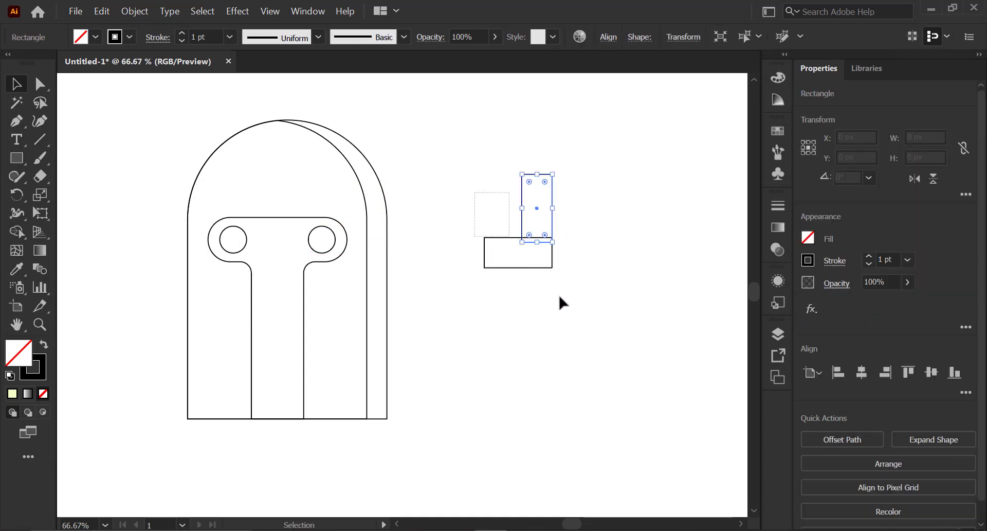
# - Round the tall rectangle's top-left corner into a quarter circle
pyautogui.press('a')
pyautogui.moveTo(506, 172); pyautogui.dragTo(547, 214)
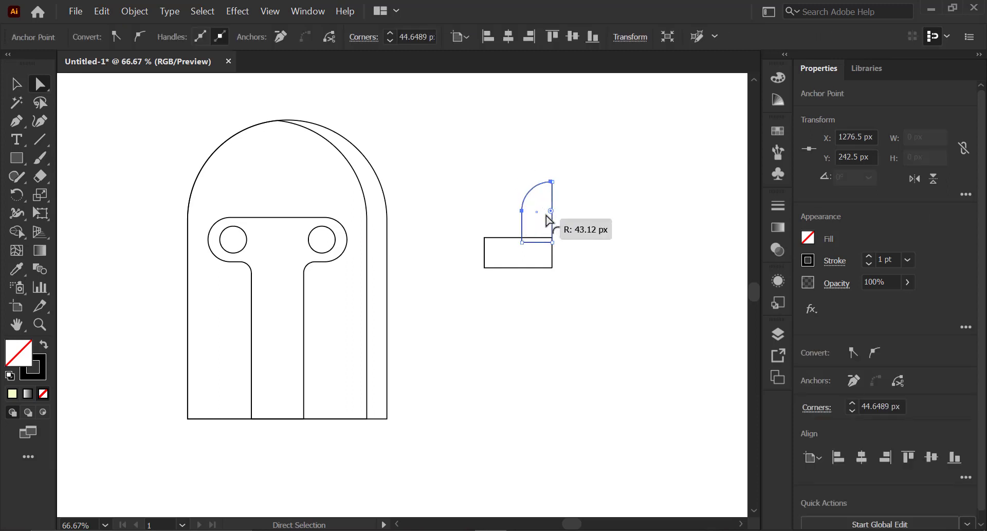
pyautogui.hotkey('ctrl', 'z')
pyautogui.press('v')
pyautogui.moveTo(537, 181); pyautogui.dragTo(551, 214)
pyautogui.press('a')
pyautogui.click(489, 238)
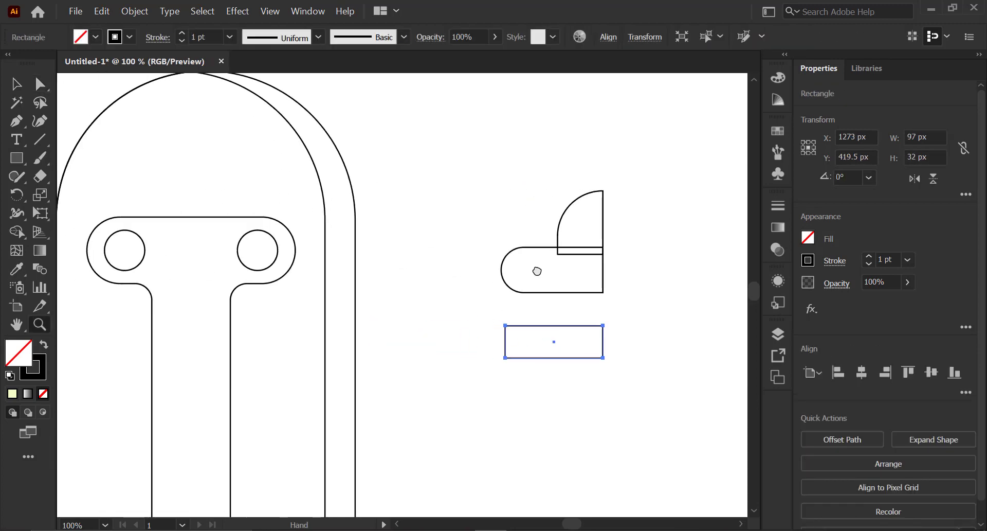
# - Round the wide rectangle's left end and resize it to about 100 × 32 px
pyautogui.press('v')
pyautogui.moveTo(548, 281); pyautogui.dragTo(549, 257)
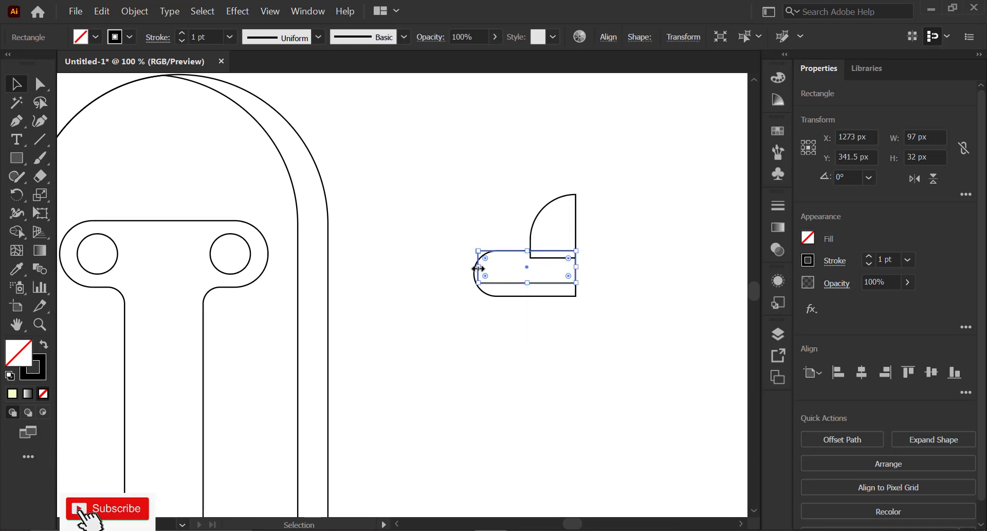
pyautogui.moveTo(478, 268); pyautogui.dragTo(475, 267)
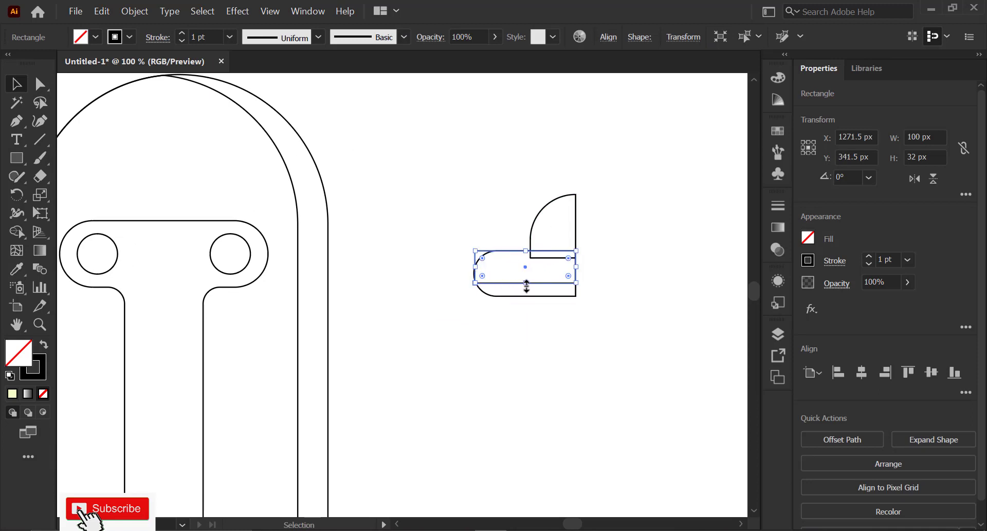
pyautogui.moveTo(527, 284); pyautogui.dragTo(526, 275)
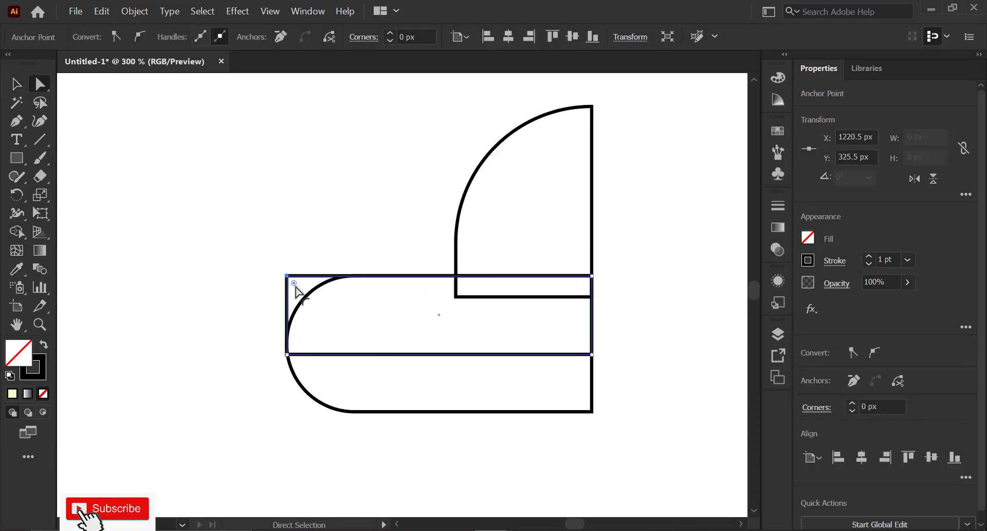
pyautogui.moveTo(294, 283); pyautogui.dragTo(365, 326)
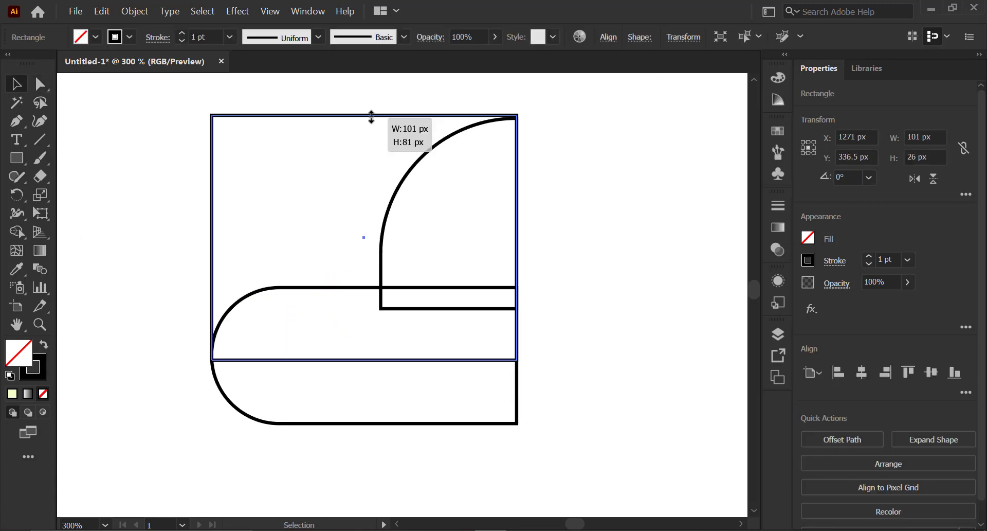
pyautogui.moveTo(370, 114); pyautogui.dragTo(372, 117)
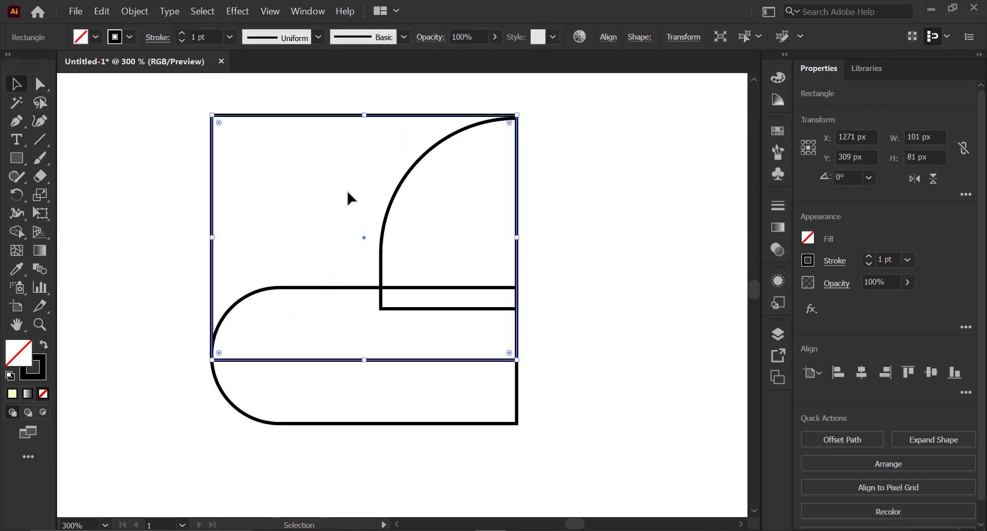
# - Round the bottom-left corner of the overlapping 101 × 81 px rectangle
pyautogui.press('a')
pyautogui.moveTo(222, 357); pyautogui.dragTo(264, 287)
pyautogui.press('v')
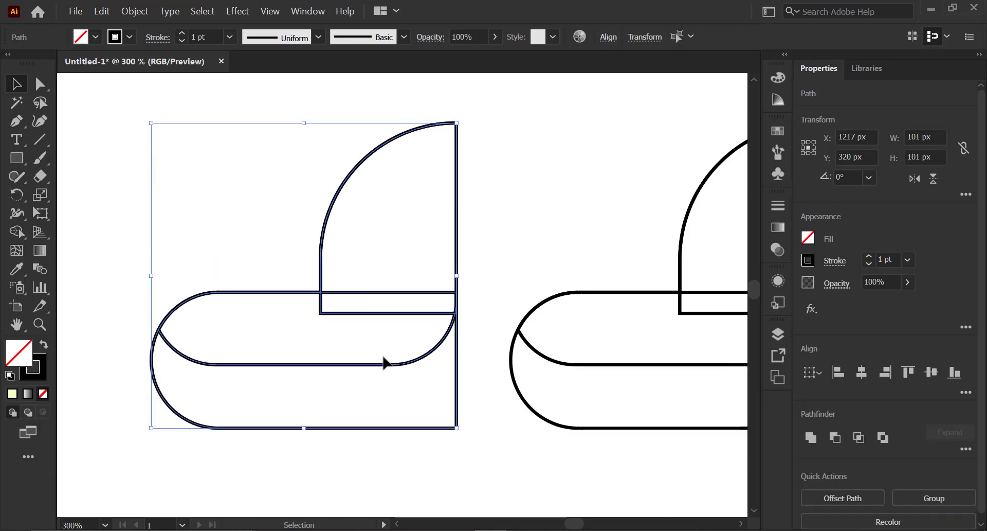
# - Merge the horn pieces into a single outline with the Shape Builder
pyautogui.hotkey('shift', 'm')
pyautogui.moveTo(341, 345)
pyautogui.mouseDown()
pyautogui.moveTo(403, 203)
pyautogui.moveTo(407, 276)
pyautogui.mouseUp()
pyautogui.press('v')
pyautogui.click(309, 260)
pyautogui.press('space')
pyautogui.moveTo(496, 284); pyautogui.dragTo(413, 268)
pyautogui.press('space')
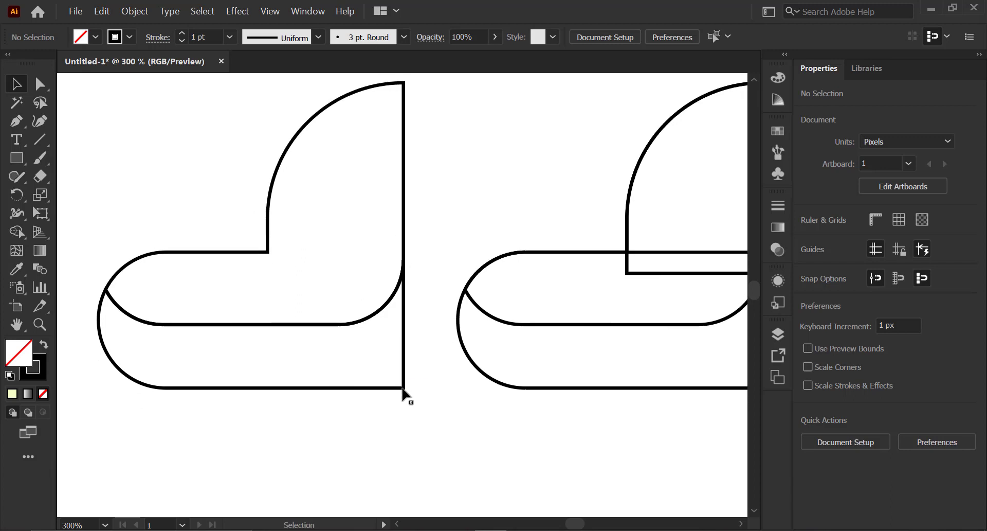
# - Draw a thin slot about 7 × 42 px inside the horn and round its ends fully
pyautogui.press('a')
pyautogui.moveTo(421, 400); pyautogui.dragTo(335, 348)
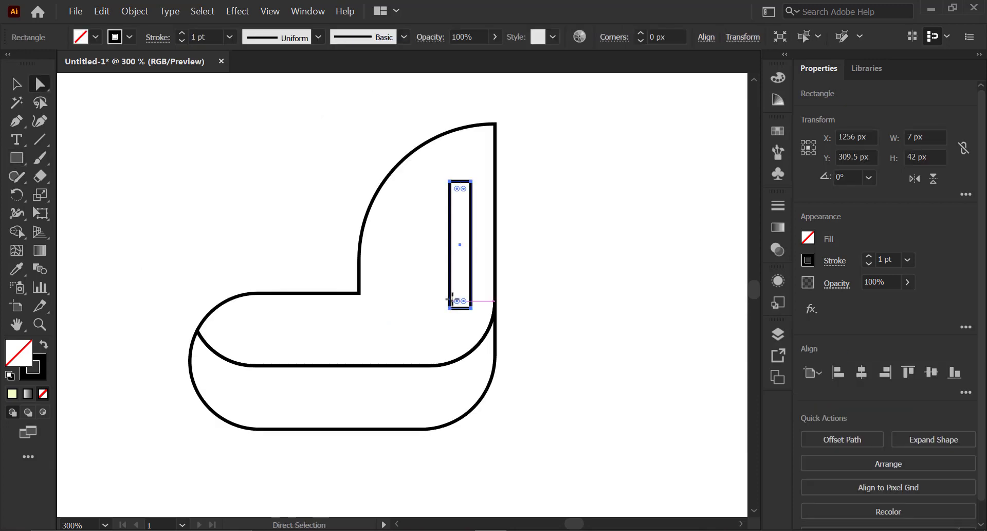
pyautogui.moveTo(465, 208); pyautogui.dragTo(436, 271)
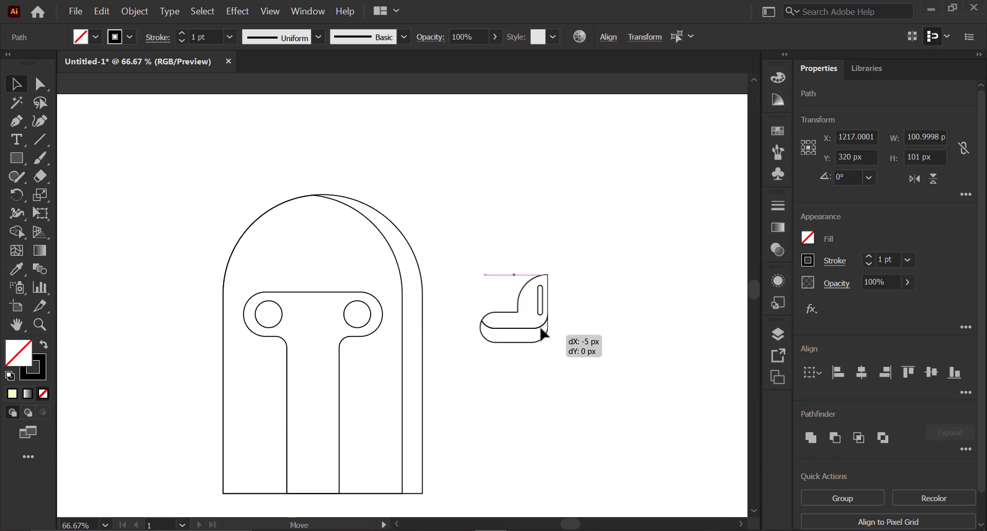
# - Select the horn with its slot and scale it up beside the head
pyautogui.moveTo(538, 337); pyautogui.dragTo(452, 288)
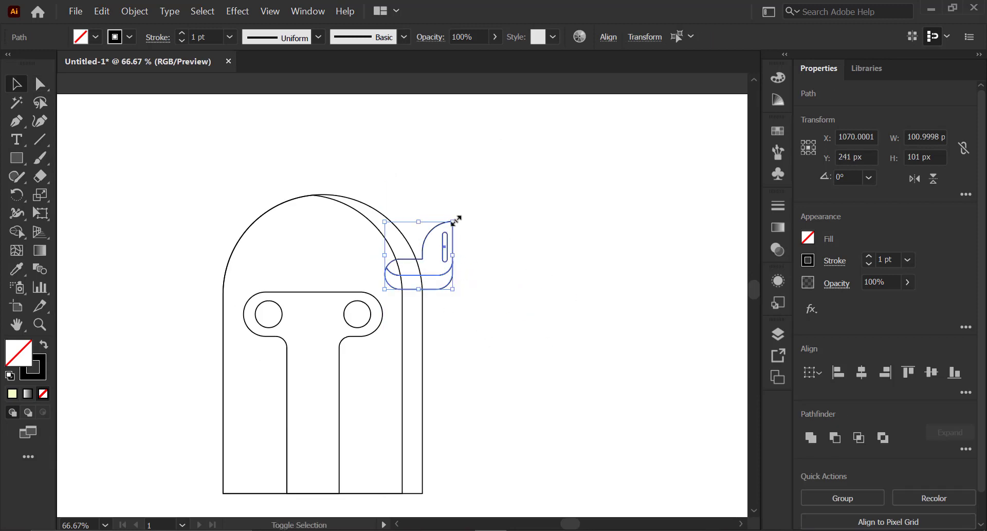
pyautogui.moveTo(453, 221); pyautogui.dragTo(488, 200)
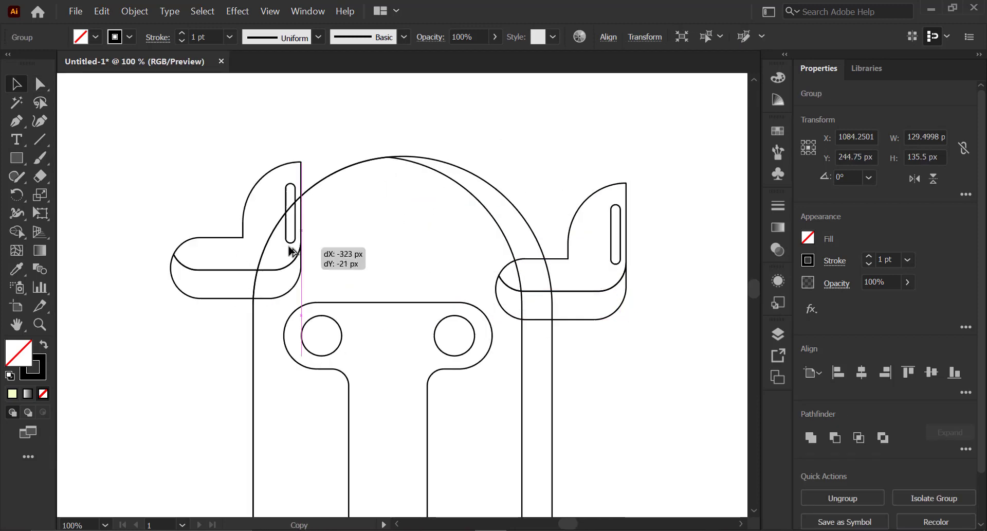
# - Position the horn at the head's left side and place a mirrored copy on the right side
pyautogui.moveTo(293, 247); pyautogui.dragTo(242, 280)
pyautogui.moveTo(287, 319); pyautogui.dragTo(473, 318)
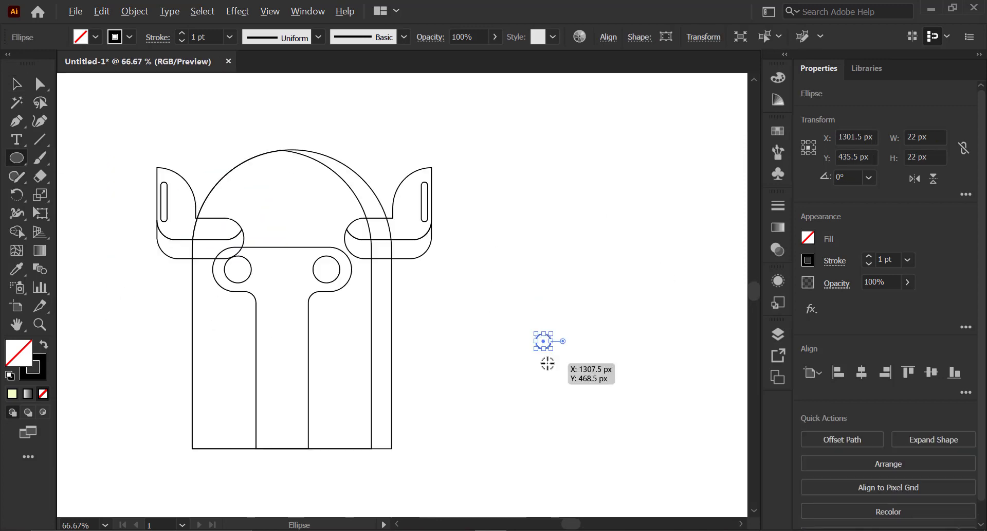
pyautogui.moveTo(539, 340); pyautogui.dragTo(509, 349)
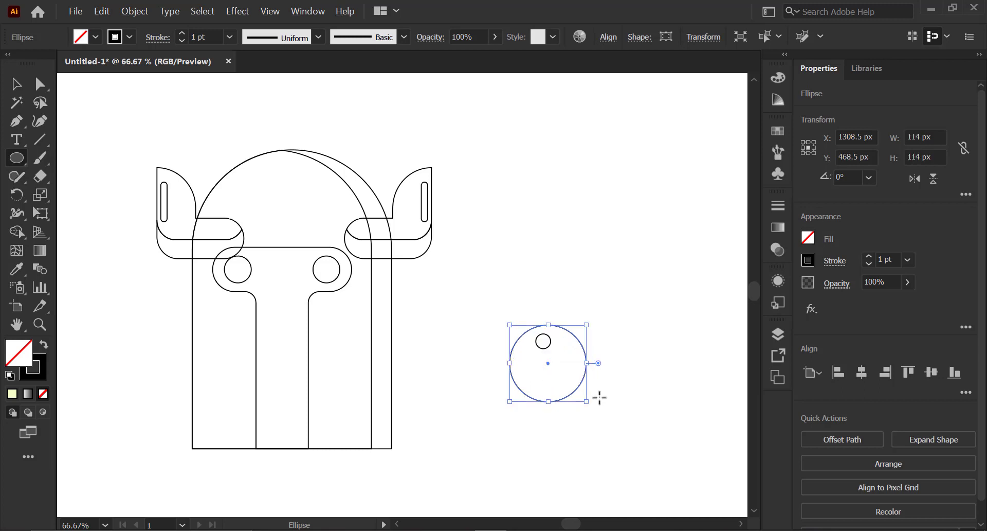
# - Draw a larger circle about 176 px wide and centre-align all three circles to each other
pyautogui.moveTo(607, 409); pyautogui.dragTo(548, 393)
pyautogui.press('v')
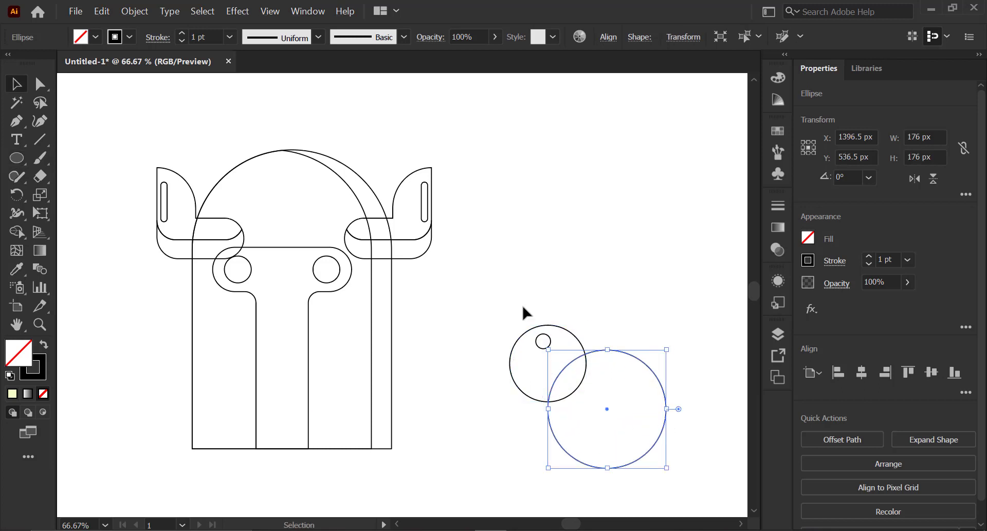
pyautogui.moveTo(611, 423); pyautogui.dragTo(611, 429)
pyautogui.click(871, 380)
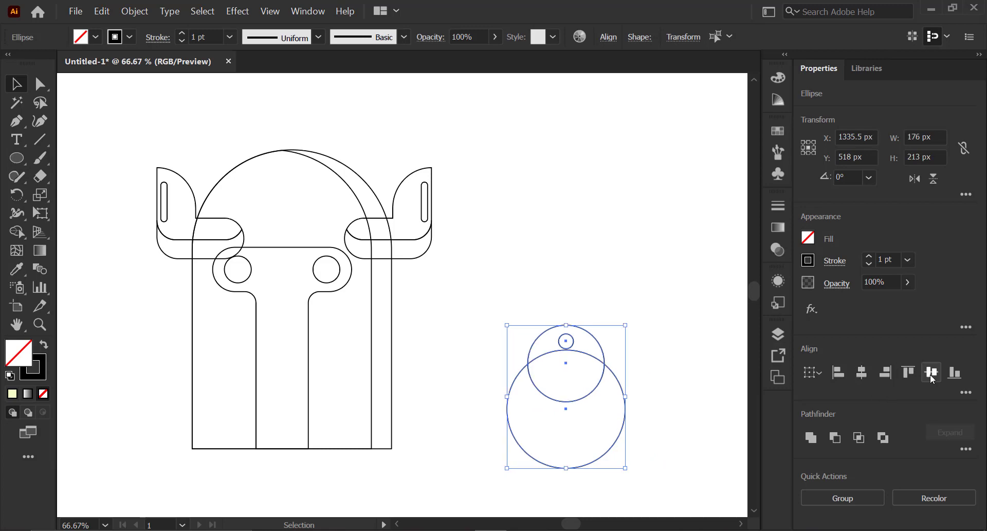
pyautogui.click(930, 375)
# - Move the concentric circles onto the lower right part of the body
pyautogui.click(657, 353)
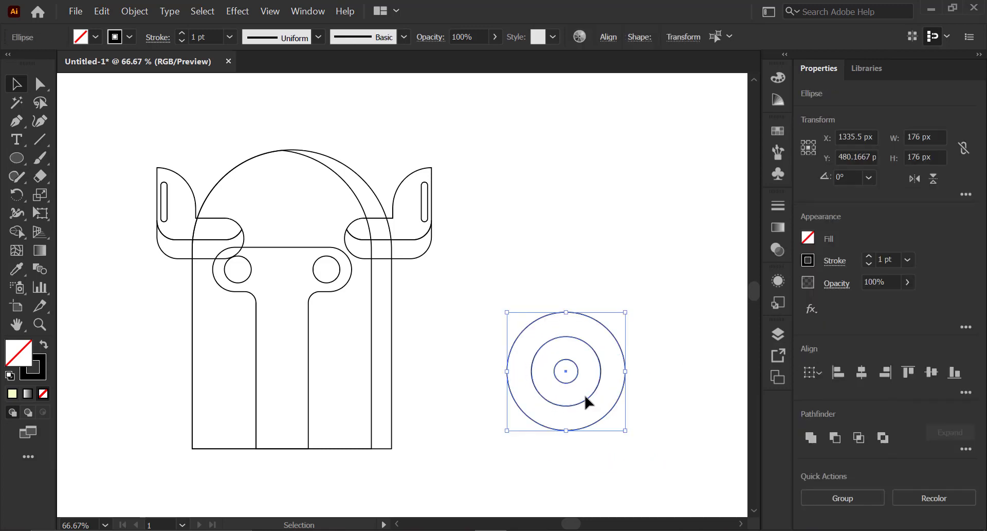
pyautogui.moveTo(585, 395); pyautogui.dragTo(398, 405)
pyautogui.moveTo(433, 431); pyautogui.dragTo(448, 442)
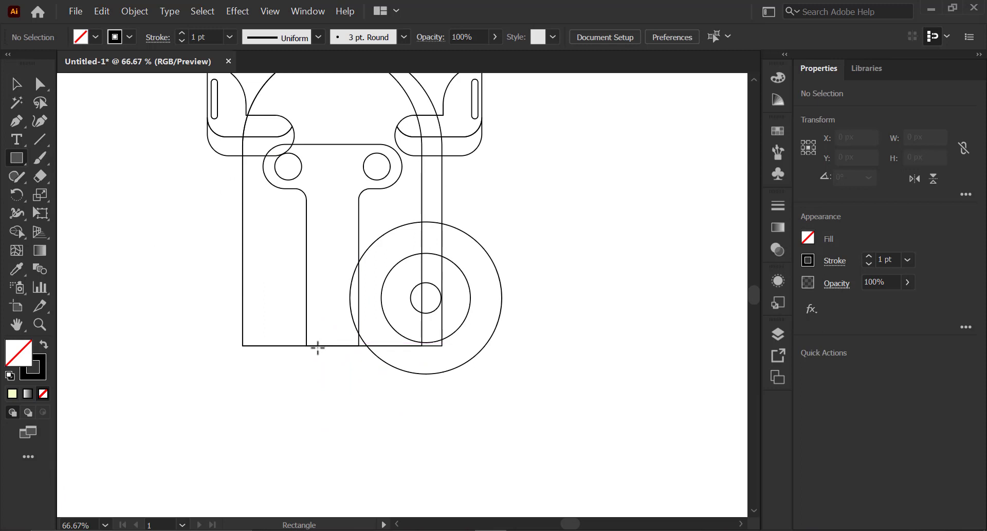
# - Draw a base rectangle about 186 × 63 px under the body and round its bottom-left corner
pyautogui.moveTo(346, 394); pyautogui.dragTo(441, 388)
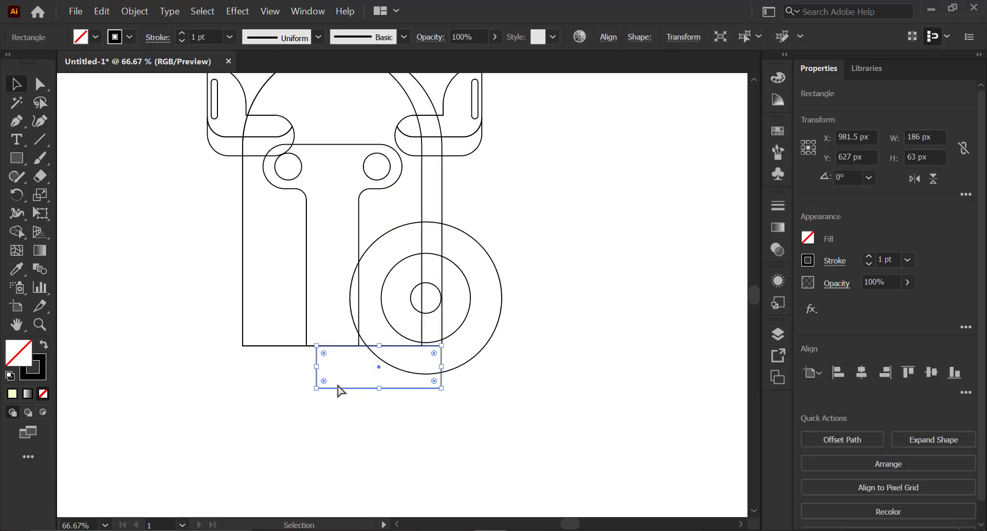
pyautogui.press('a')
pyautogui.moveTo(324, 381); pyautogui.dragTo(344, 373)
pyautogui.hotkey('ctrl', 'z')
pyautogui.press('v')
# - Scale up the concentric circle group
pyautogui.click(452, 368)
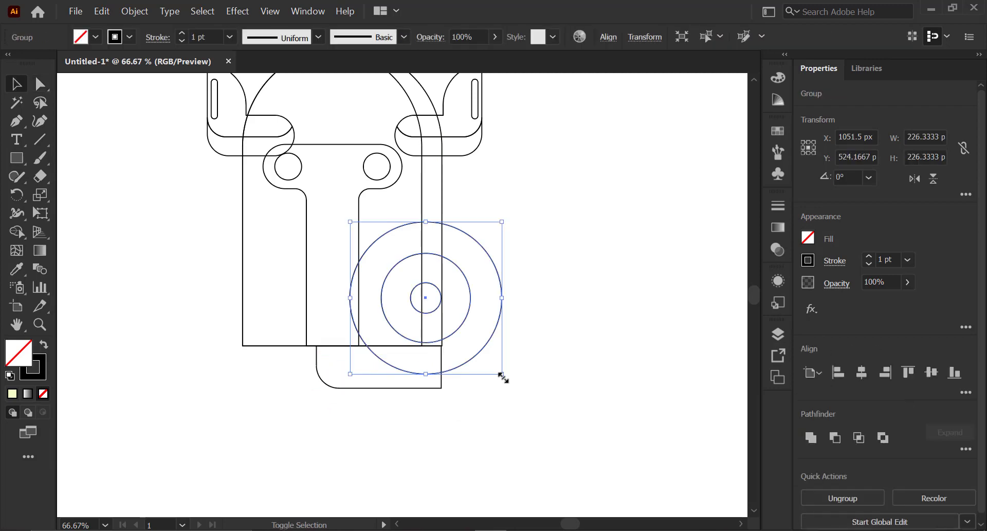
pyautogui.moveTo(504, 377); pyautogui.dragTo(531, 406)
# - Draw two small leg rectangles about 42 px wide under the base and a 95 × 37 px rectangle at the lower left
pyautogui.moveTo(367, 349); pyautogui.dragTo(391, 377)
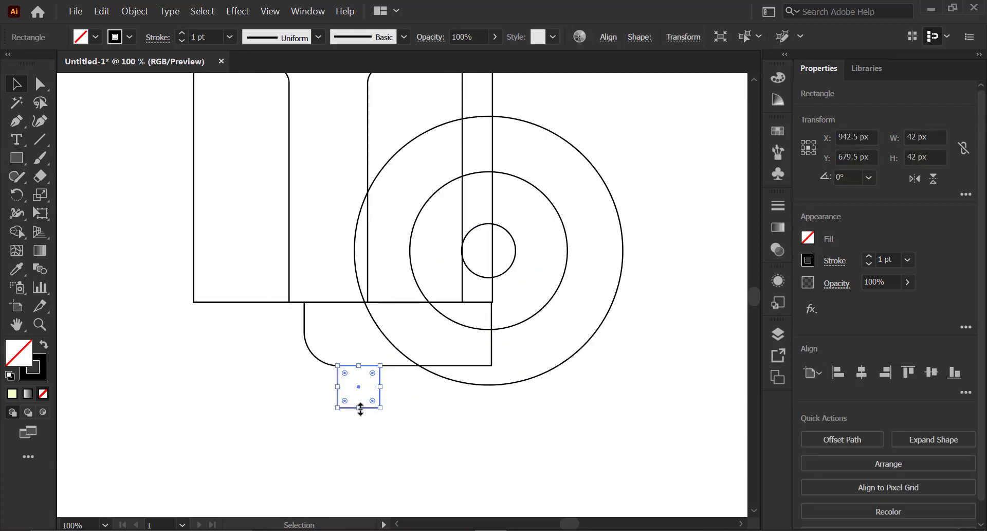
pyautogui.moveTo(360, 409); pyautogui.dragTo(496, 395)
pyautogui.click(383, 390)
pyautogui.moveTo(515, 479); pyautogui.dragTo(353, 404)
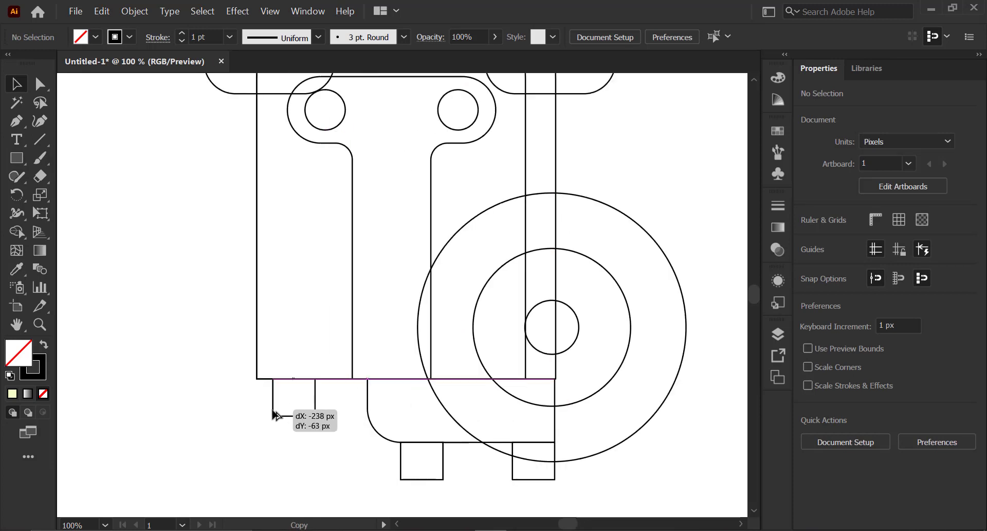
pyautogui.moveTo(271, 398); pyautogui.dragTo(258, 401)
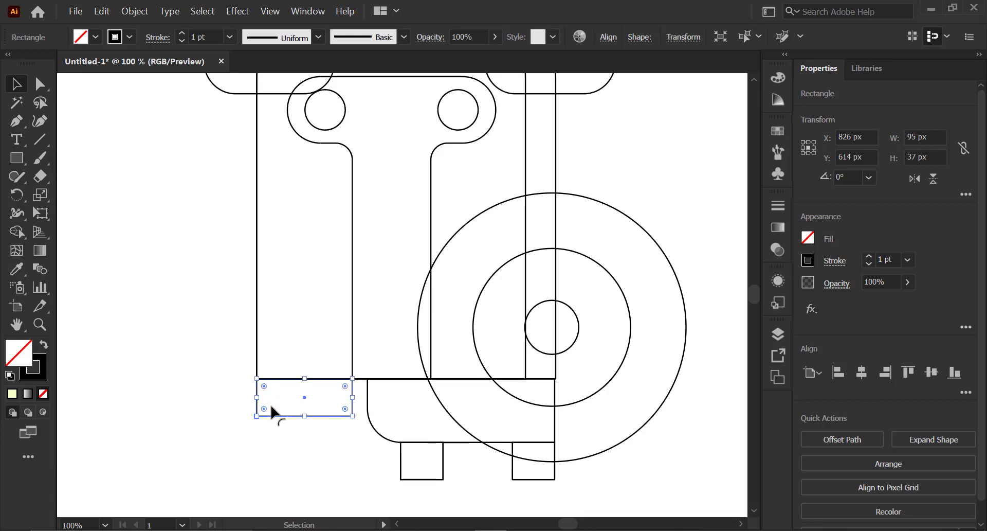
# - Round the corners of the small rectangle at the body's lower-left corner
pyautogui.press('a')
pyautogui.click(352, 415)
pyautogui.moveTo(346, 409); pyautogui.dragTo(243, 395)
pyautogui.click(257, 416)
pyautogui.press('v')
# - Draw a tall rectangle about 120 × 290 px beside the figure
pyautogui.press('l')
pyautogui.hotkey('ctrl', '-')
pyautogui.press('m')
pyautogui.moveTo(487, 238); pyautogui.dragTo(547, 384)
pyautogui.press('a')
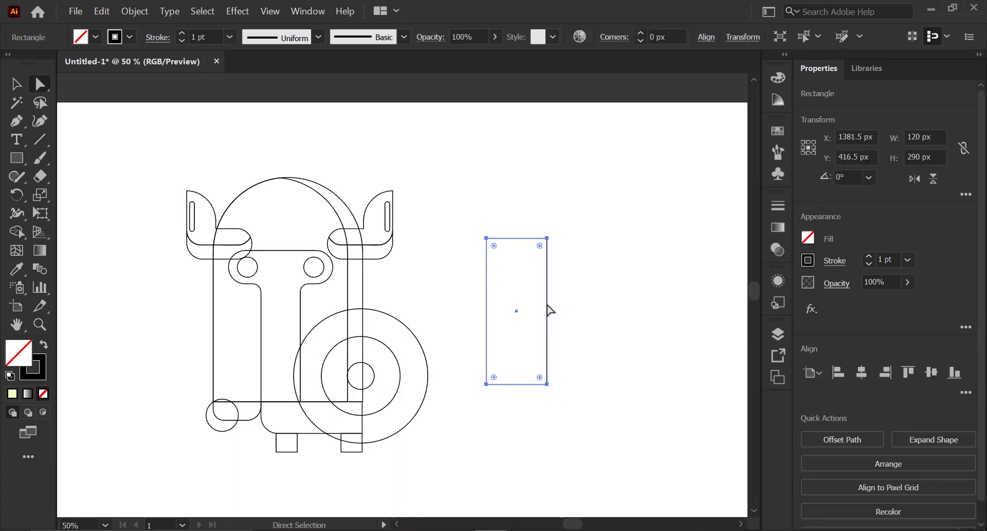
# - Duplicate the tall rectangle to the right of itself
pyautogui.press('v')
pyautogui.moveTo(518, 243); pyautogui.dragTo(607, 245)
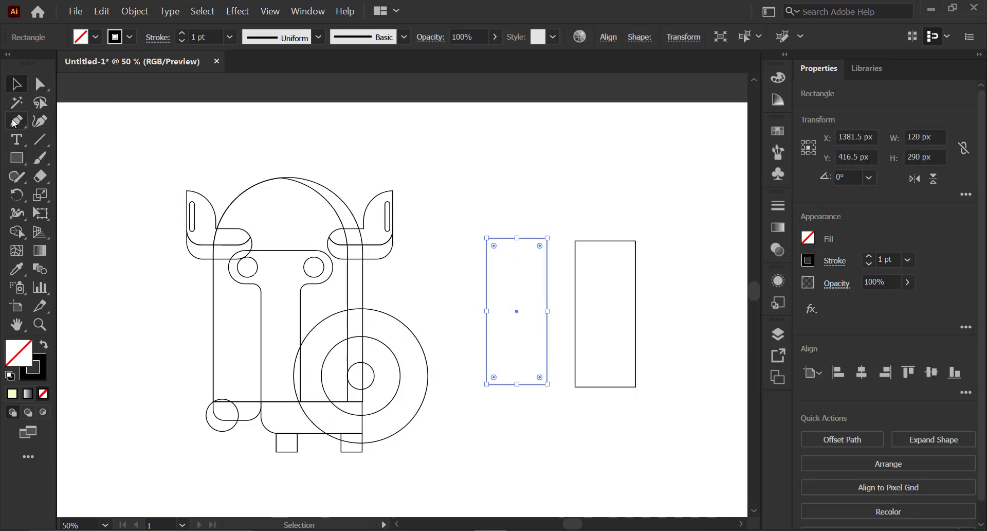
# - Add an anchor point at the middle of the tall rectangle's top edge and raise it to form a pointed tip
pyautogui.click(14, 122)
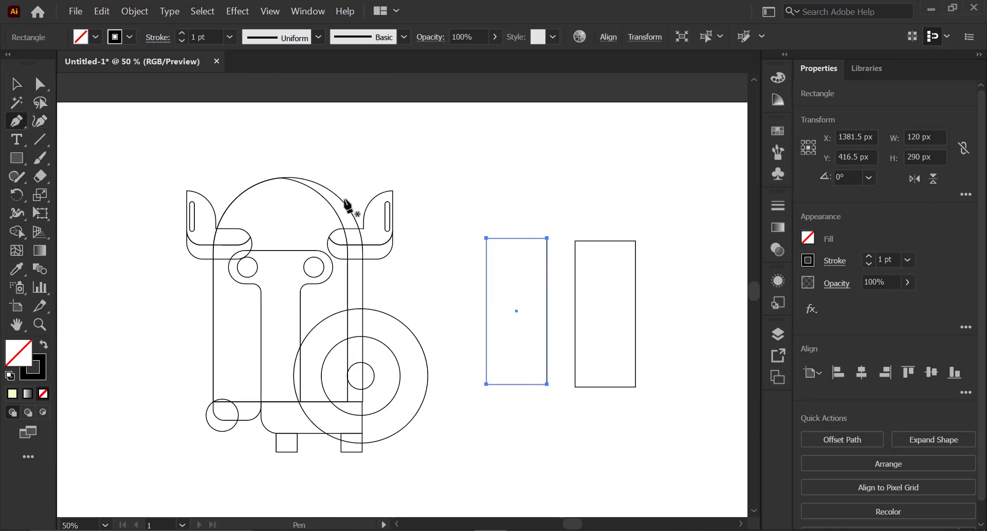
pyautogui.click(516, 238)
pyautogui.press('a')
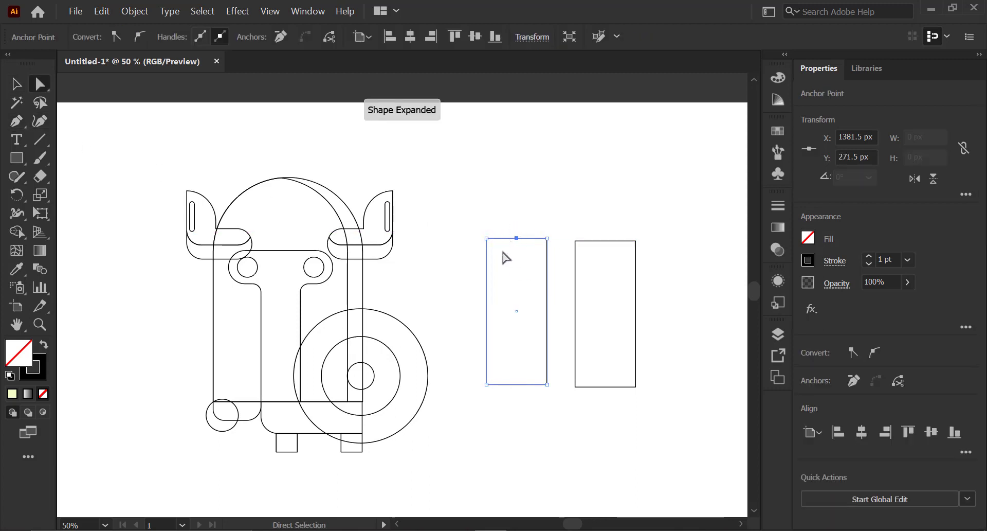
pyautogui.hotkey('shift', 'Up')
pyautogui.hotkey('shift', 'Up')
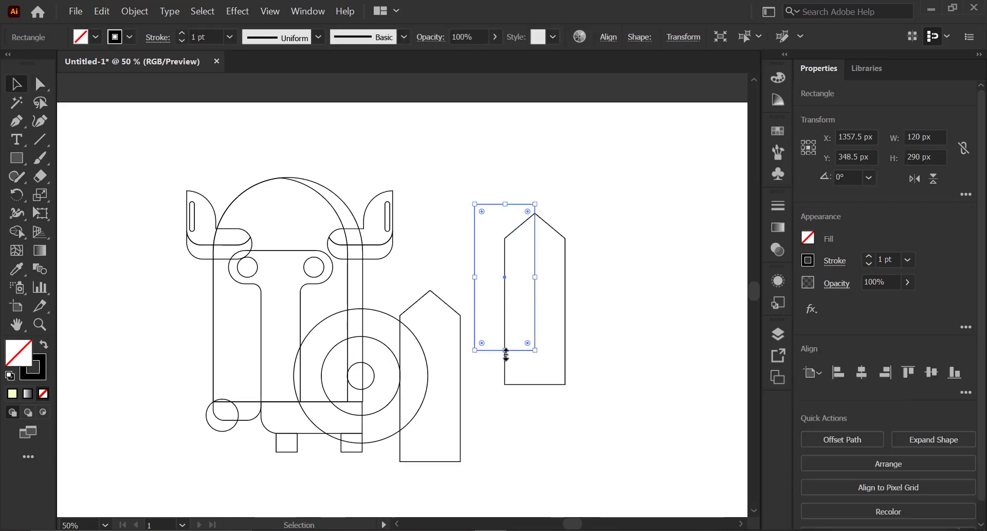
# - Overlap a rectangle with the pointed blade's left half and use Shape Builder to divide the blade down its centre
pyautogui.moveTo(505, 353); pyautogui.dragTo(509, 396)
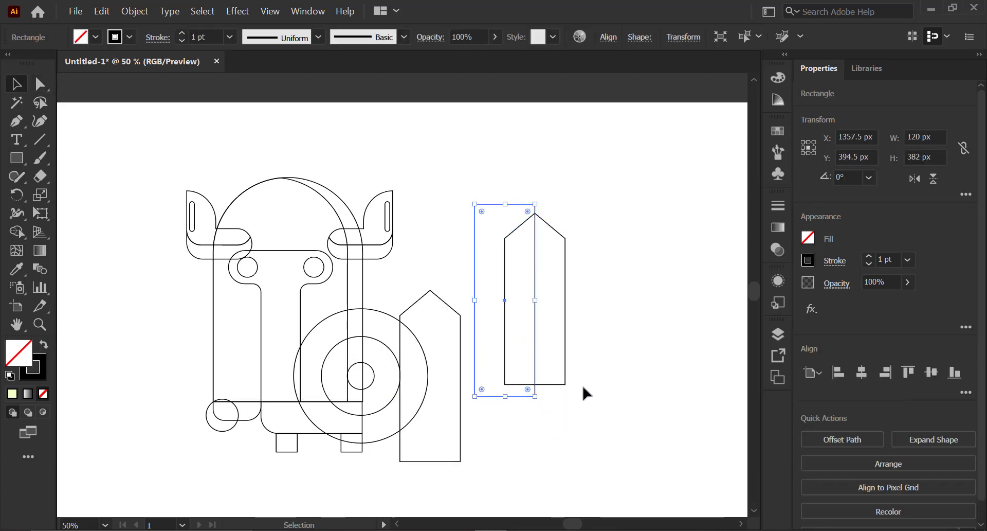
pyautogui.click(583, 387)
pyautogui.moveTo(565, 358); pyautogui.dragTo(575, 386)
pyautogui.moveTo(527, 355); pyautogui.dragTo(536, 360)
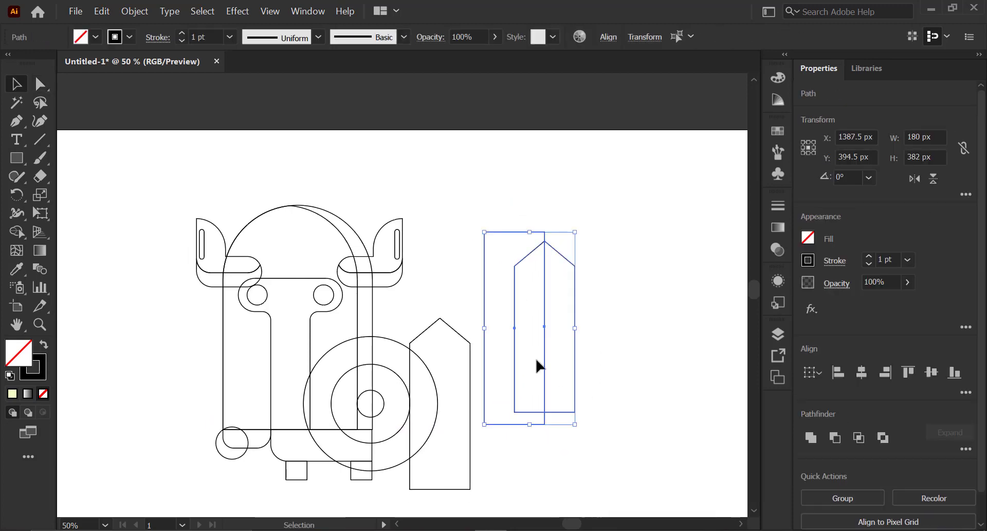
pyautogui.hotkey('shift', 'm')
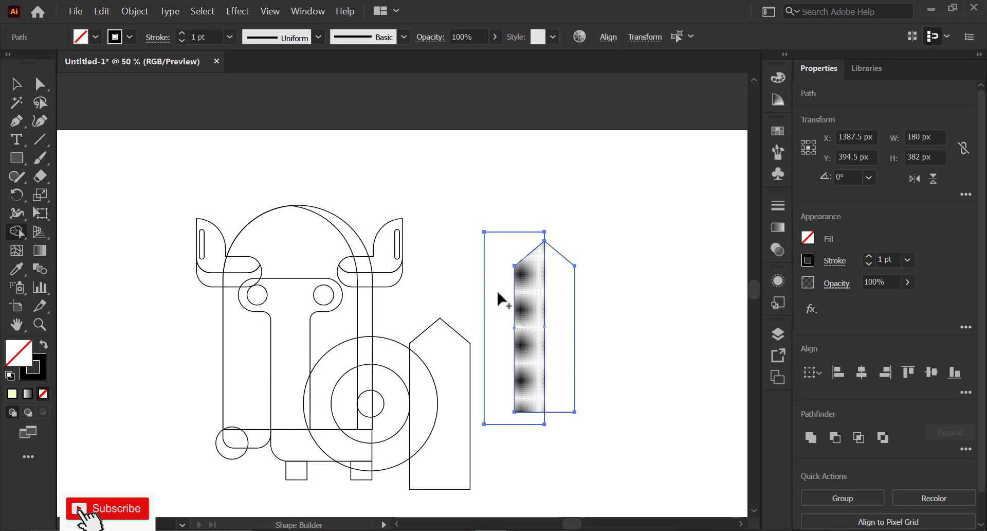
pyautogui.keyDown('alt'); pyautogui.click(497, 273); pyautogui.keyUp('alt')
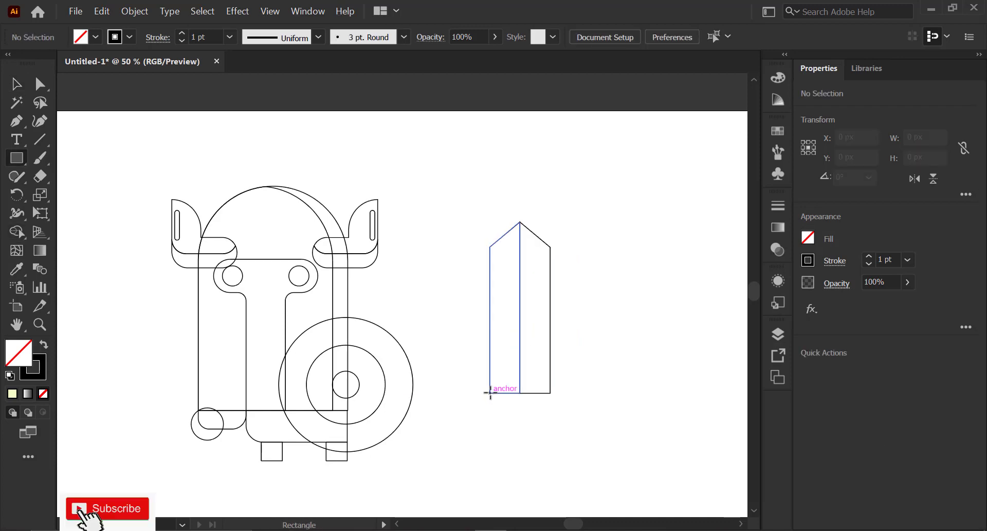
# - Draw a rectangle across the blade's base and a wider crossguard bar about 146 × 25 px beneath it
pyautogui.moveTo(490, 392); pyautogui.dragTo(550, 405)
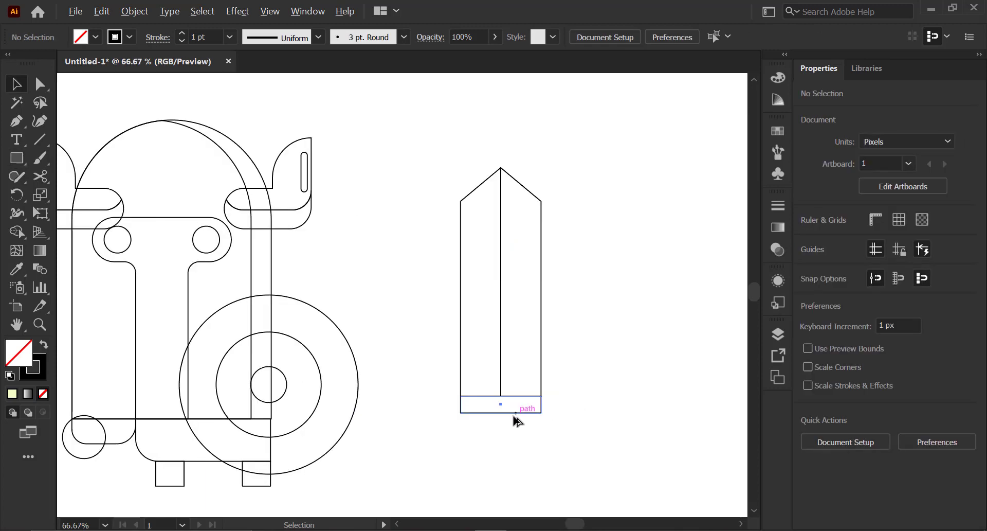
pyautogui.moveTo(514, 415); pyautogui.dragTo(550, 423)
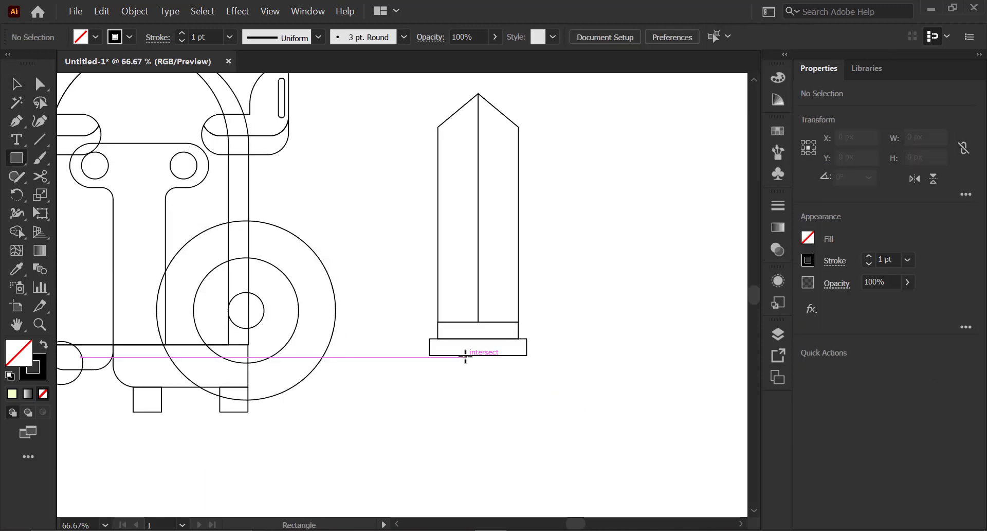
# - Draw a handle rectangle about 39 × 71 px below the crossguard and round its bottom corners
pyautogui.moveTo(465, 356); pyautogui.dragTo(493, 404)
pyautogui.press('a')
pyautogui.moveTo(499, 415); pyautogui.dragTo(460, 395)
pyautogui.moveTo(474, 397); pyautogui.dragTo(505, 359)
pyautogui.press('v')
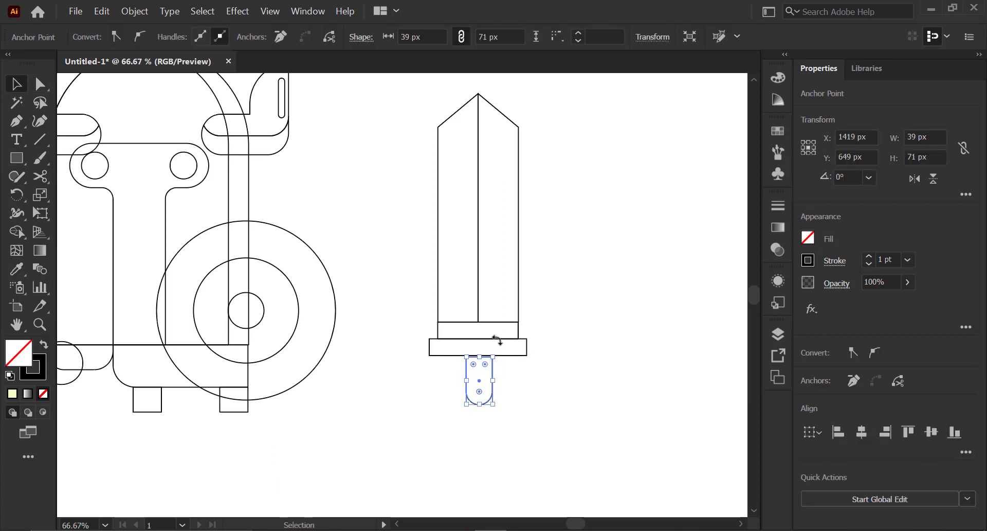
pyautogui.press('Up')
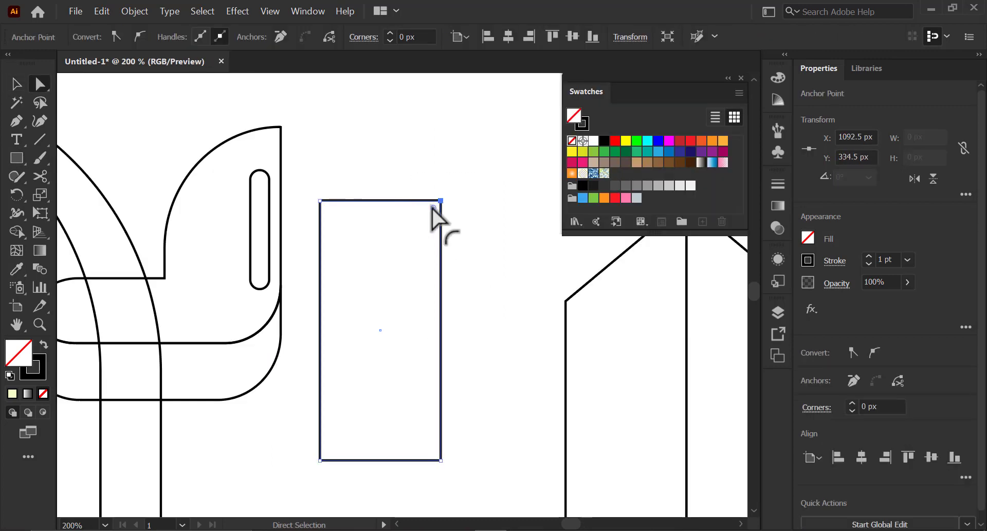
# - Round the new rectangle's top-right corner into a large curve and its bottom corners to 30 px
pyautogui.moveTo(433, 209); pyautogui.dragTo(356, 385)
pyautogui.moveTo(300, 425); pyautogui.dragTo(450, 471)
pyautogui.moveTo(431, 436); pyautogui.dragTo(412, 370)
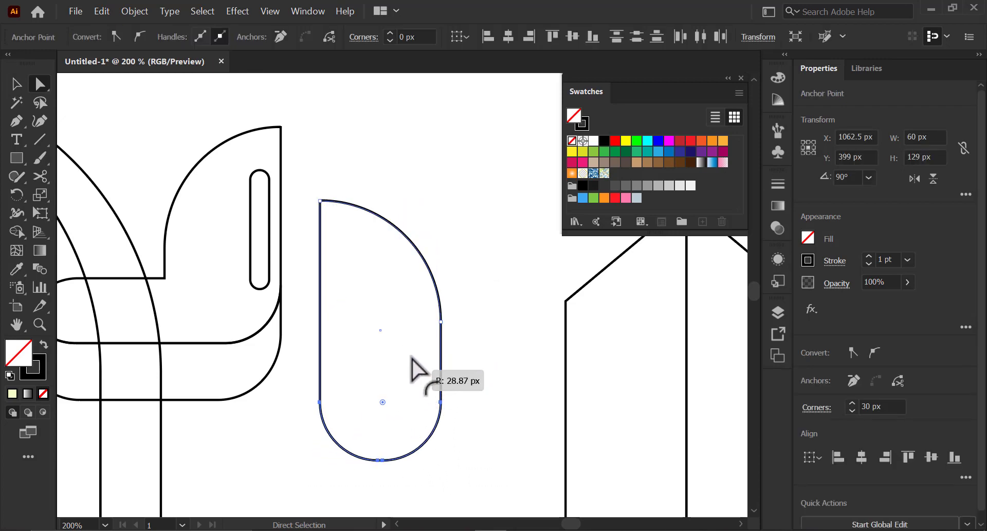
pyautogui.moveTo(334, 206); pyautogui.dragTo(427, 418)
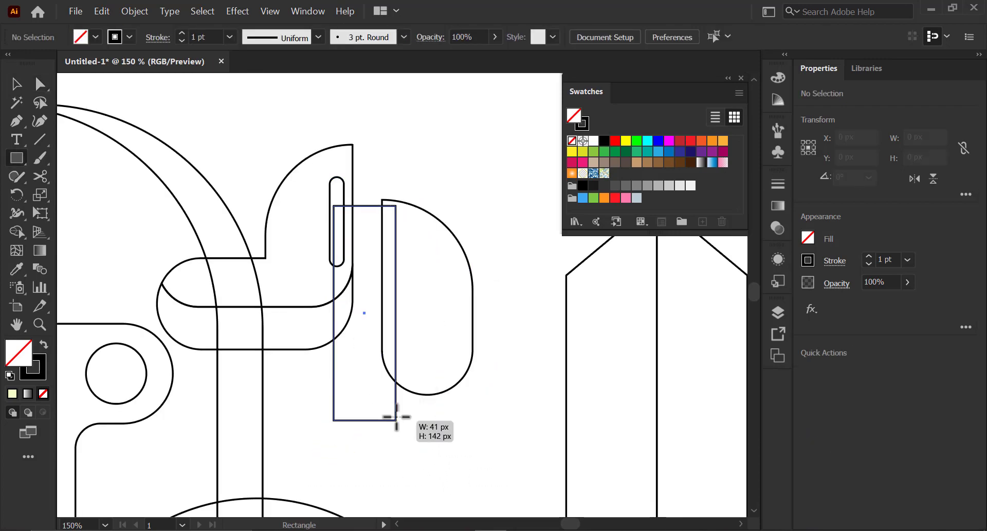
pyautogui.press('v')
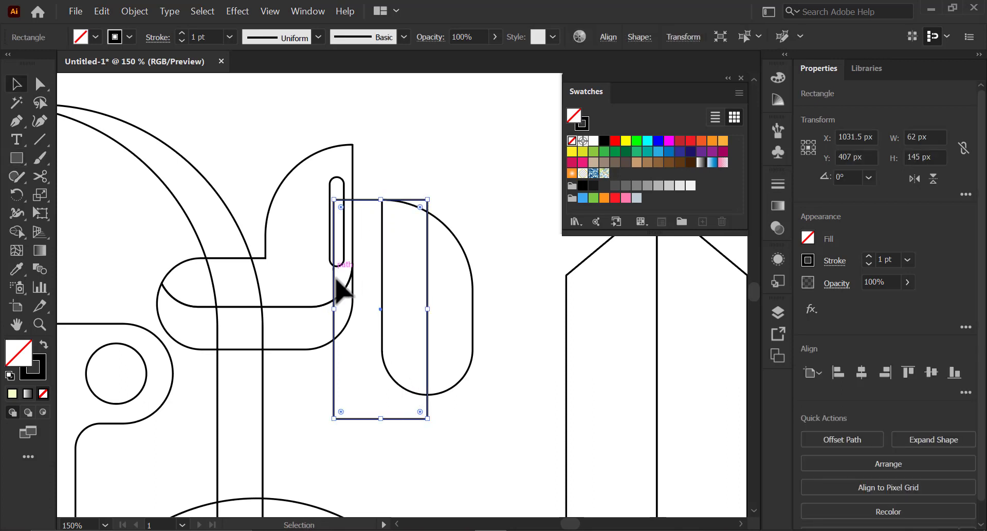
# - Resize a rectangle to overlap the rounded shape's left half and use Shape Builder to remove the excess and split the shape
pyautogui.moveTo(335, 304); pyautogui.dragTo(337, 304)
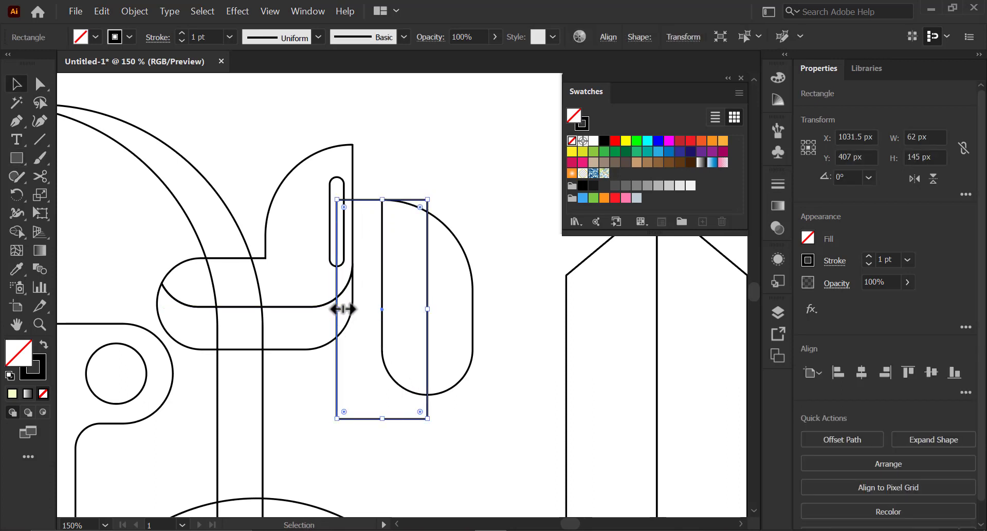
pyautogui.moveTo(433, 313); pyautogui.dragTo(472, 313)
pyautogui.moveTo(472, 311); pyautogui.dragTo(460, 305)
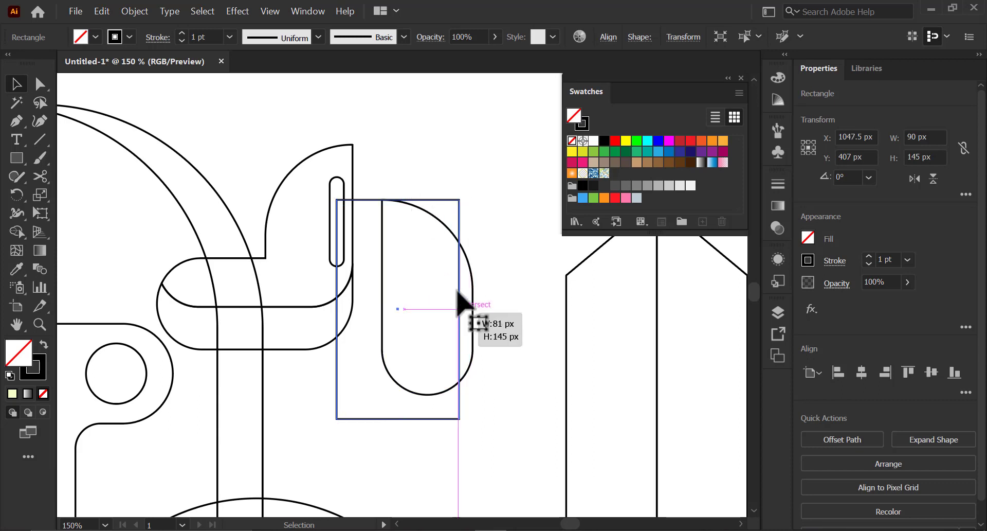
pyautogui.moveTo(452, 207); pyautogui.dragTo(360, 303)
pyautogui.moveTo(411, 215); pyautogui.dragTo(411, 214)
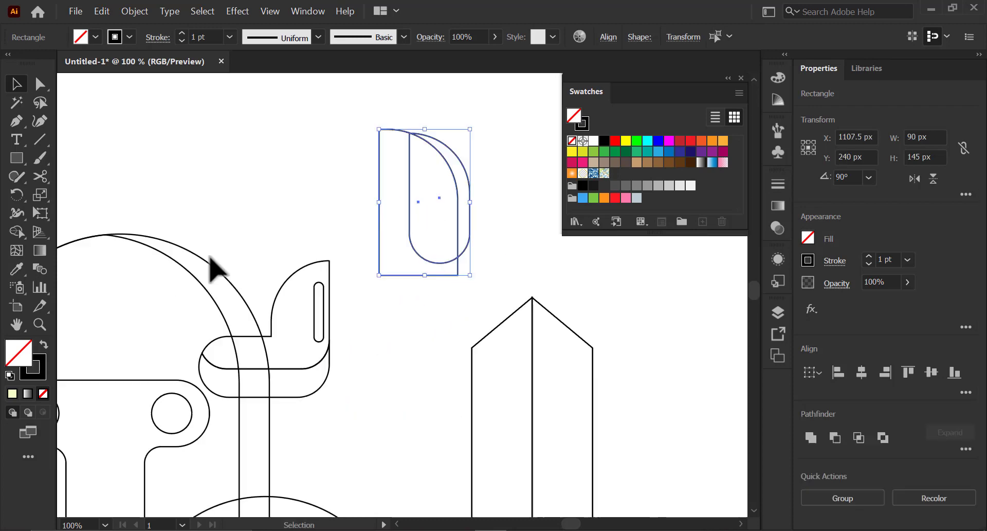
pyautogui.click(17, 233)
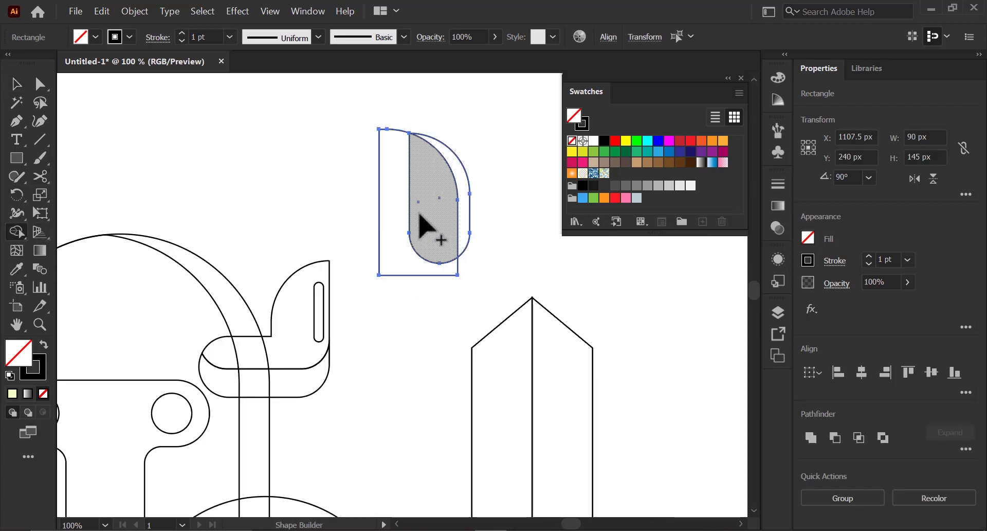
pyautogui.keyDown('alt'); pyautogui.click(394, 231); pyautogui.keyUp('alt')
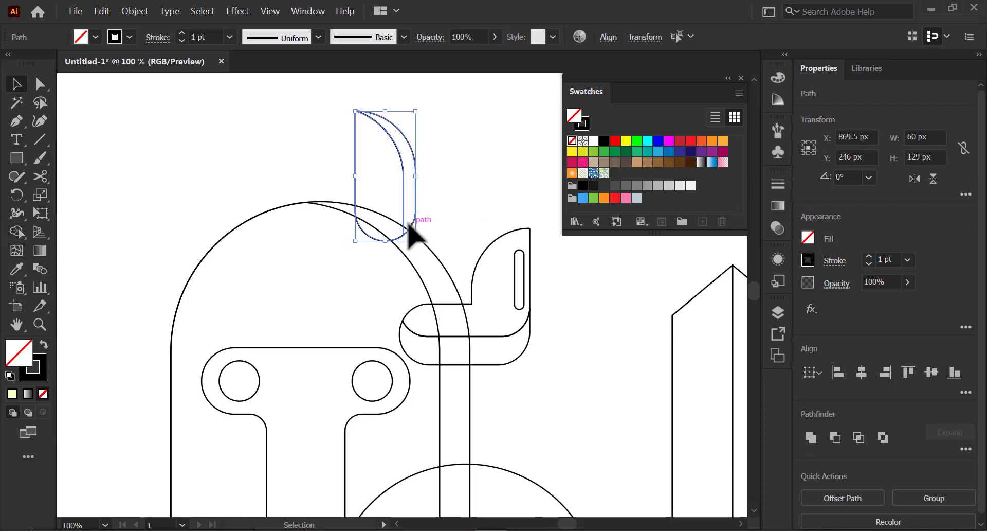
# - Position the split rounded piece on the illustration
pyautogui.moveTo(410, 225); pyautogui.dragTo(198, 352)
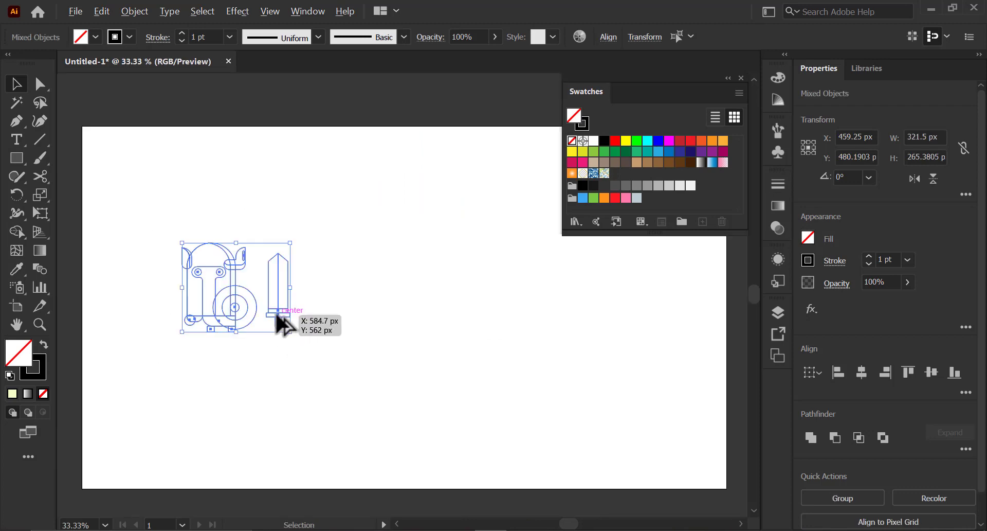
pyautogui.moveTo(278, 324); pyautogui.dragTo(509, 324)
pyautogui.press('z')
pyautogui.click(506, 320)
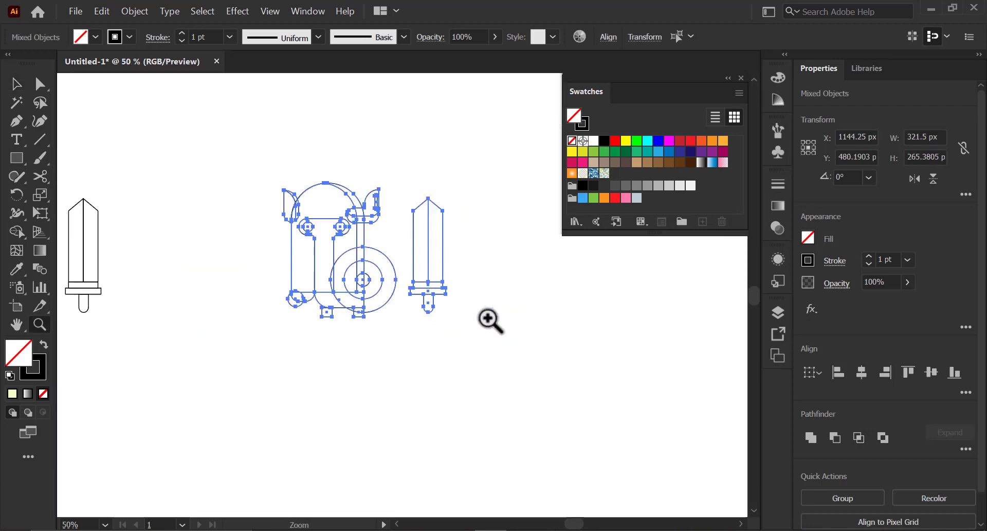
# - Select the concentric shield circles and ungroup them
pyautogui.click(490, 319)
pyautogui.click(349, 289)
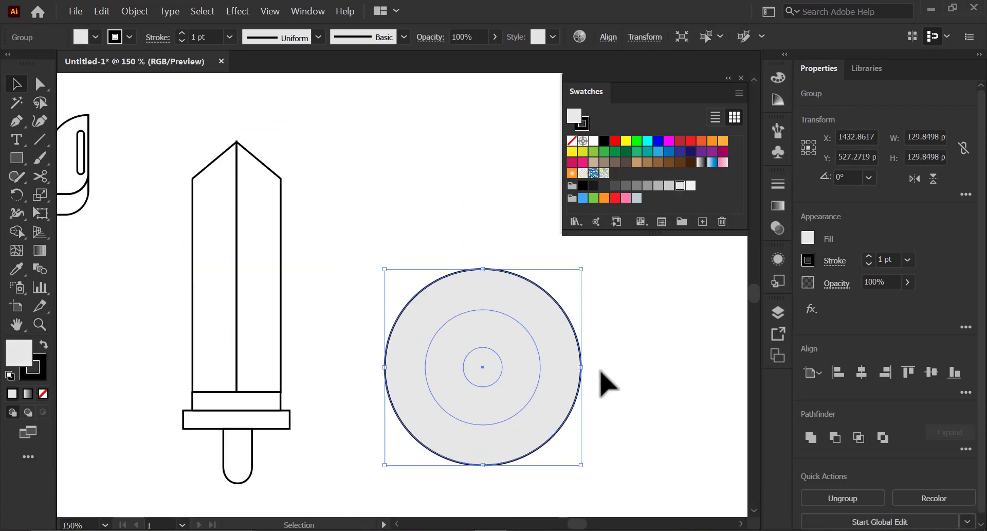
pyautogui.click(600, 369)
pyautogui.click(525, 366)
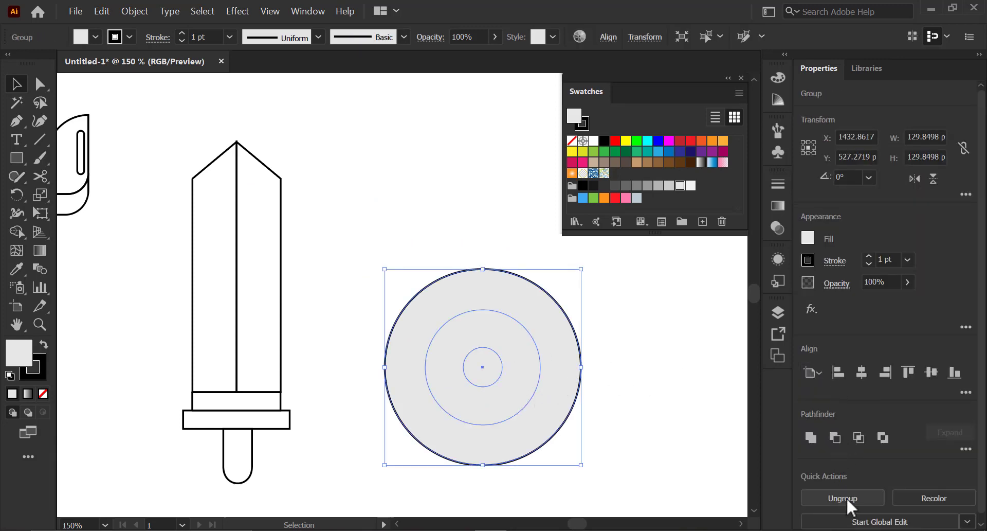
pyautogui.click(846, 496)
# - Send the outer shield circle to the back
pyautogui.click(594, 393)
pyautogui.click(577, 392)
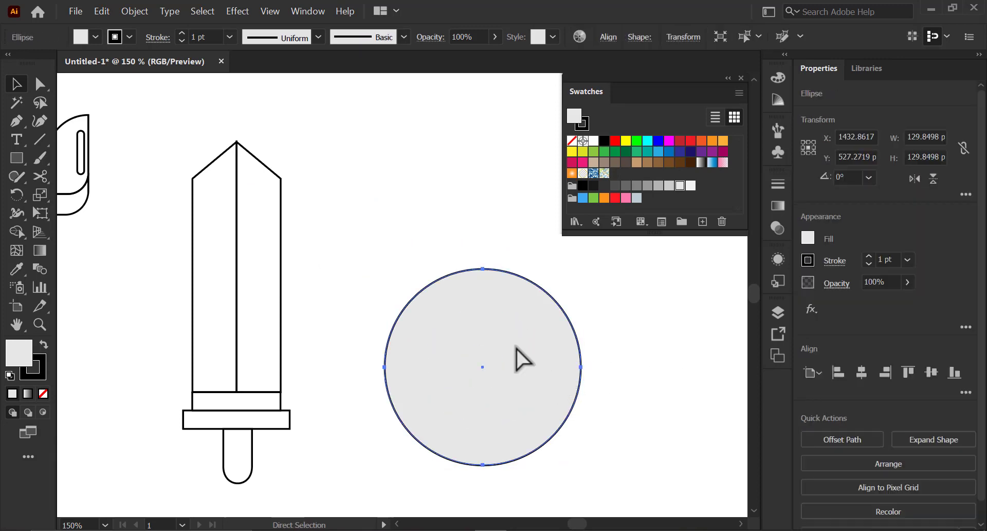
pyautogui.rightClick(510, 297)
pyautogui.moveTo(535, 244)
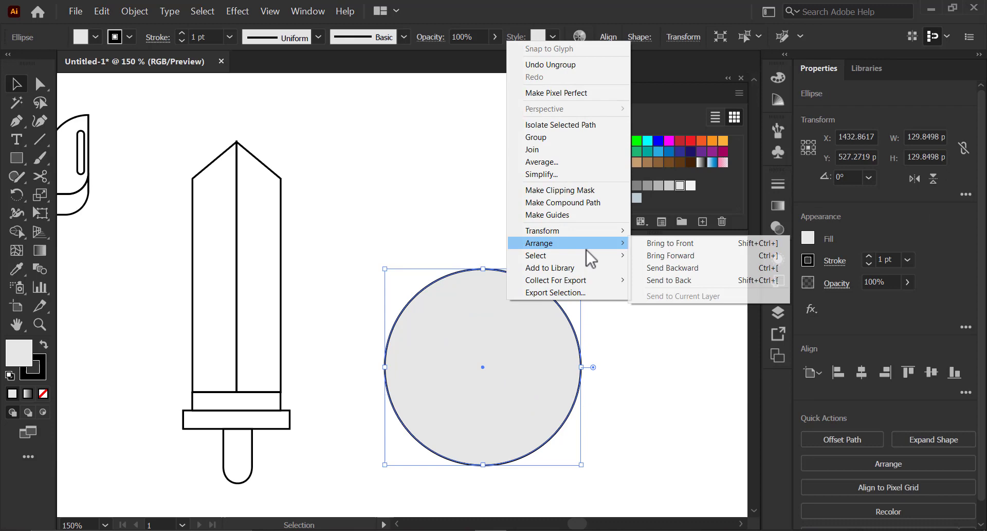
pyautogui.click(663, 280)
# - Fill the middle shield circle with a pale grey-blue colour, CCDBDB, in the Color Picker
pyautogui.click(617, 342)
pyautogui.click(540, 360)
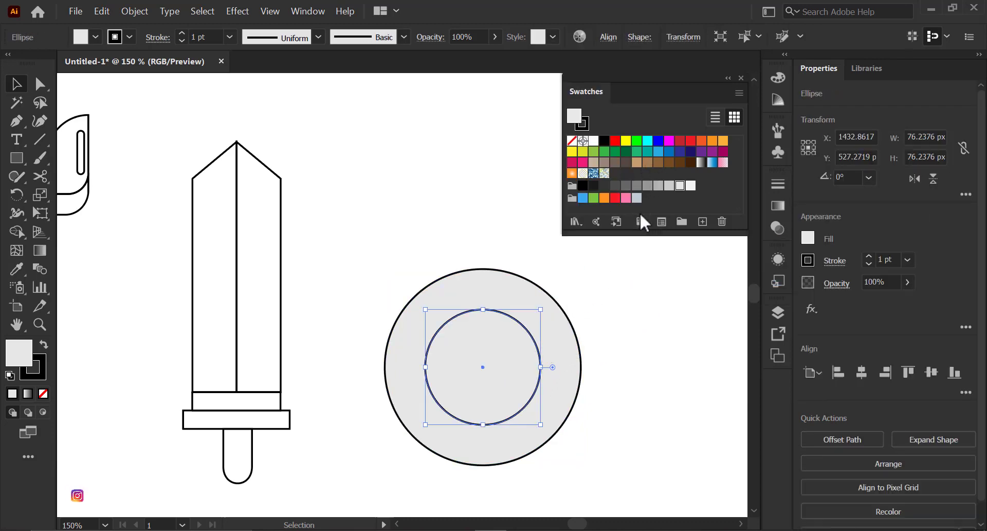
pyautogui.doubleClick(576, 118)
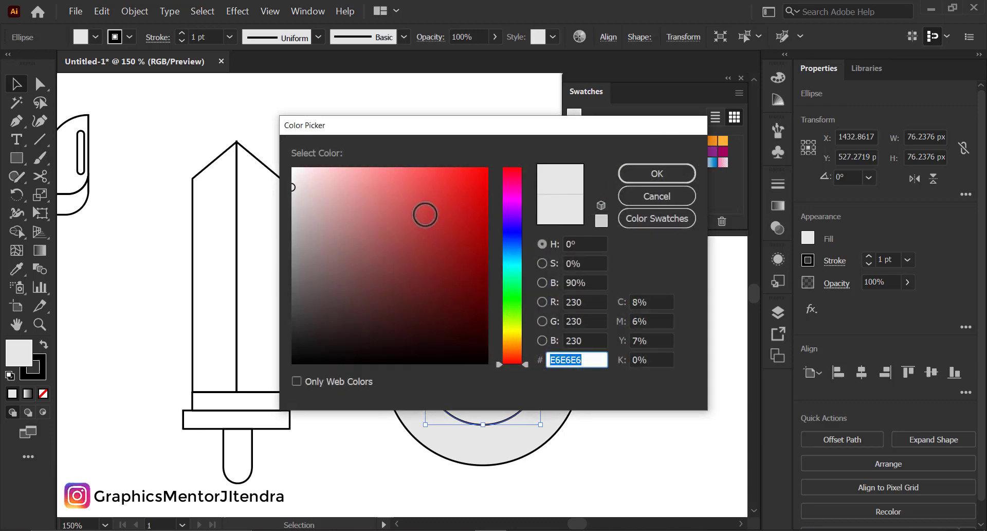
pyautogui.click(508, 265)
pyautogui.moveTo(341, 196)
pyautogui.mouseDown()
pyautogui.moveTo(335, 164)
pyautogui.moveTo(329, 189)
pyautogui.moveTo(308, 206)
pyautogui.mouseUp()
pyautogui.click(636, 176)
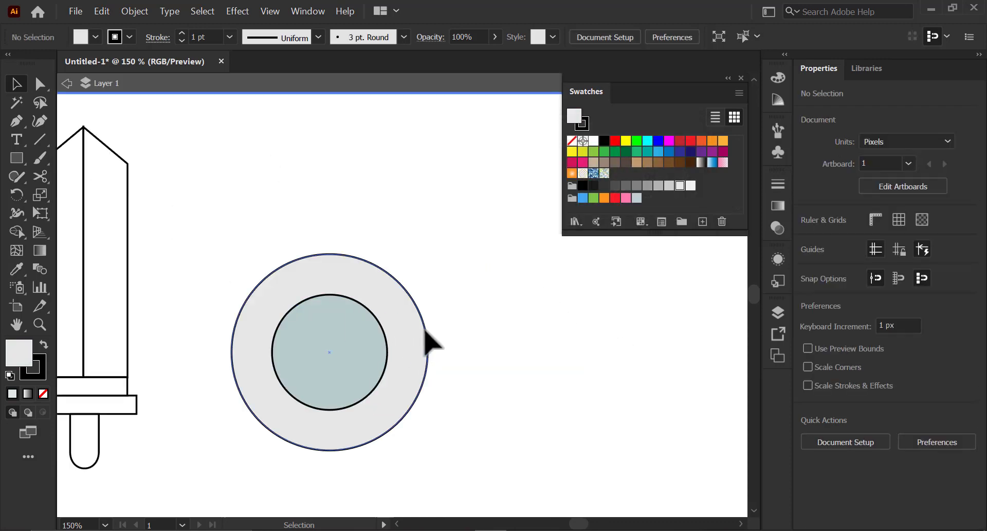
# - Move the shield circles apart from the small centre circle
pyautogui.moveTo(424, 329); pyautogui.dragTo(635, 335)
pyautogui.moveTo(370, 362); pyautogui.dragTo(553, 342)
pyautogui.click(66, 83)
pyautogui.click(251, 232)
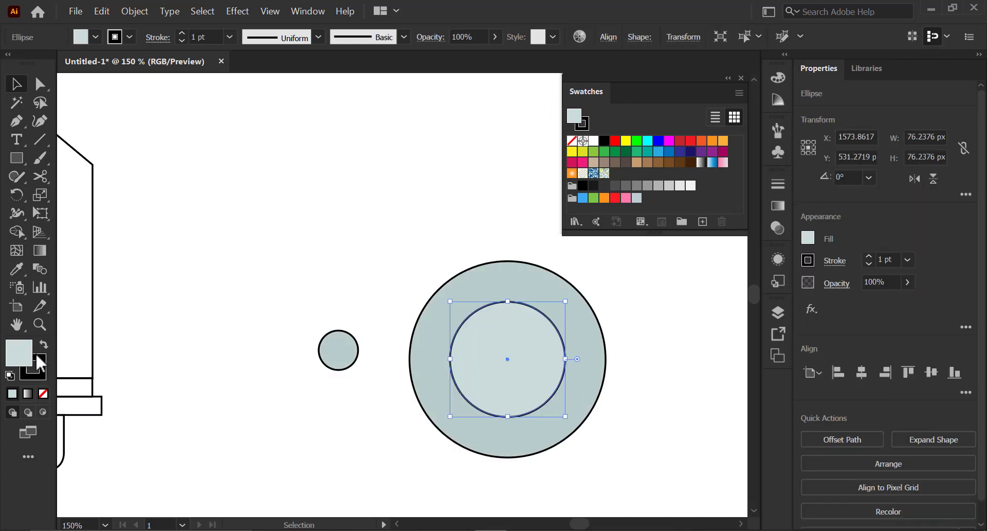
# - Fill the middle shield circle with dark teal 2E3D3D and move the small circle back to the shield's centre
pyautogui.doubleClick(28, 354)
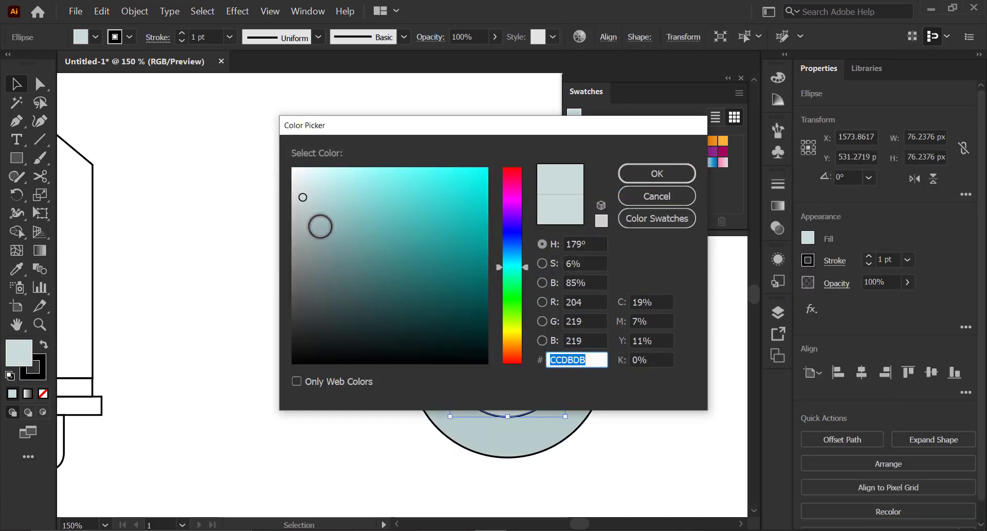
pyautogui.moveTo(320, 226)
pyautogui.mouseDown()
pyautogui.moveTo(326, 258)
pyautogui.moveTo(349, 282)
pyautogui.moveTo(341, 314)
pyautogui.mouseUp()
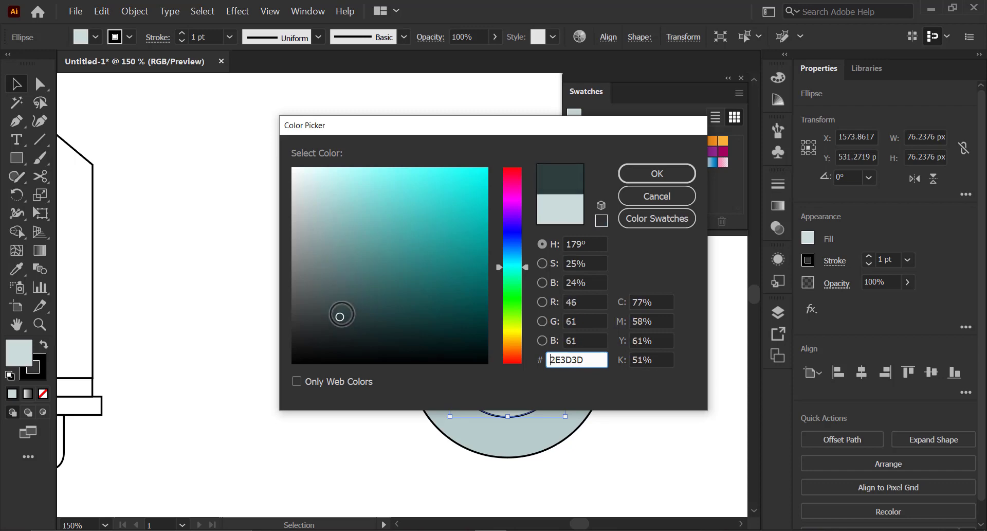
pyautogui.click(657, 173)
pyautogui.click(615, 349)
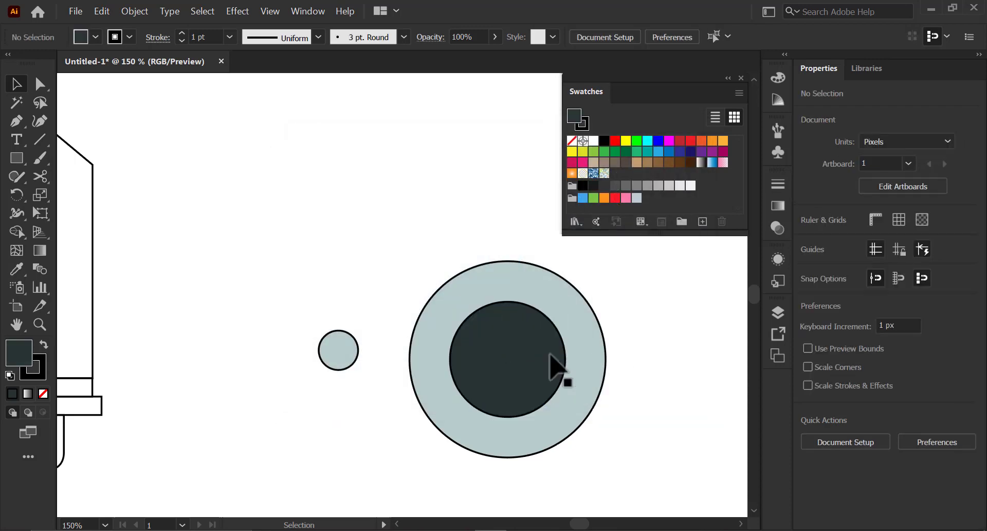
pyautogui.moveTo(353, 352); pyautogui.dragTo(498, 356)
pyautogui.moveTo(498, 356); pyautogui.dragTo(499, 354)
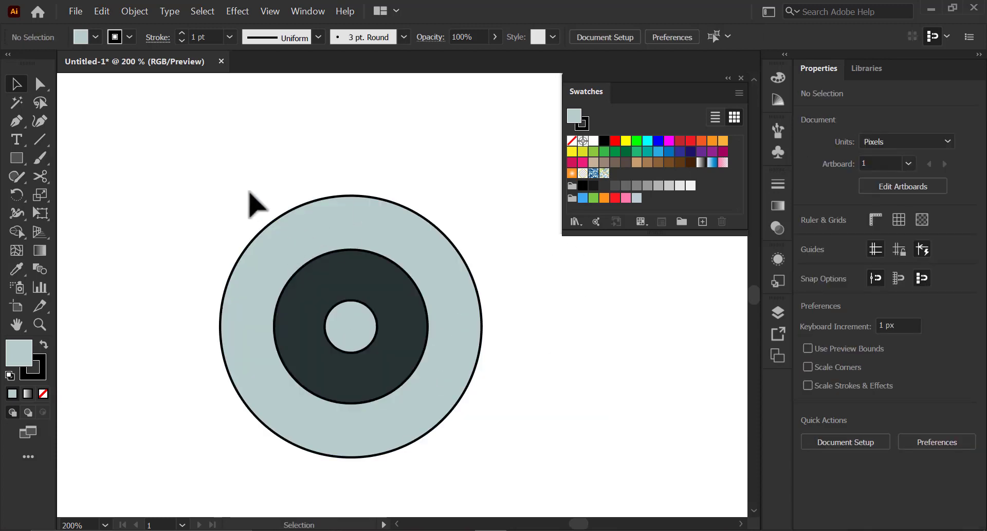
# - Select all shield circles and remove their stroke
pyautogui.moveTo(249, 192); pyautogui.dragTo(396, 392)
pyautogui.click(39, 372)
pyautogui.click(44, 394)
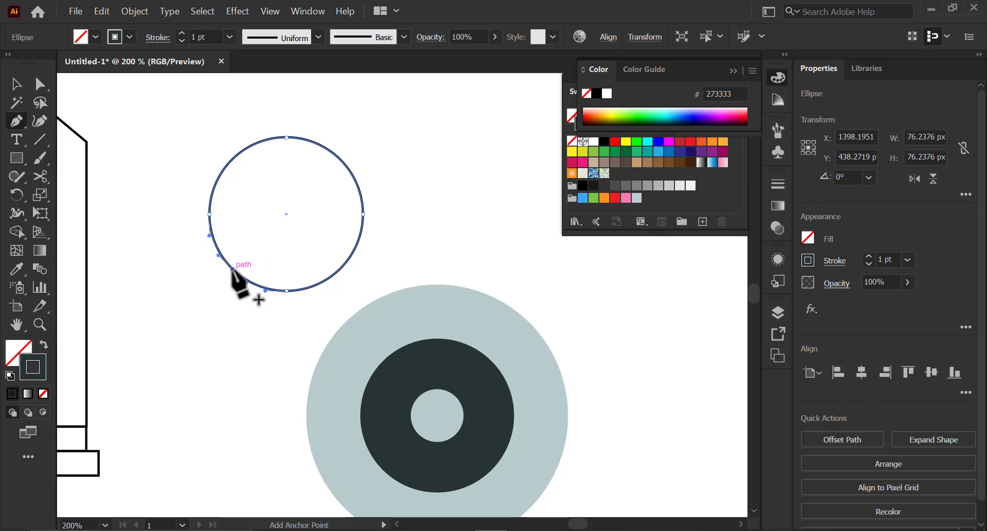
# - Add anchor points to the small circle and delete its lower-right anchors, leaving a quarter arc
pyautogui.click(232, 268)
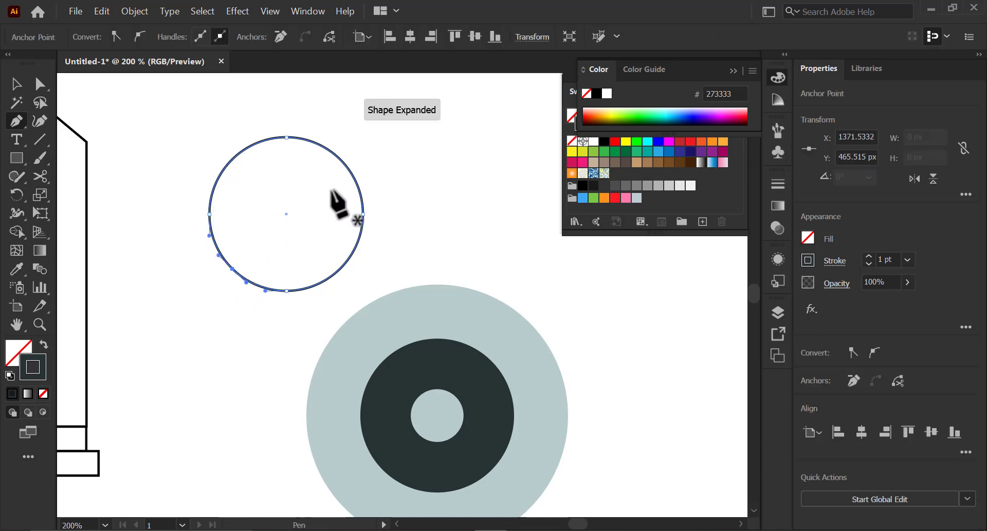
pyautogui.click(347, 167)
pyautogui.press('a')
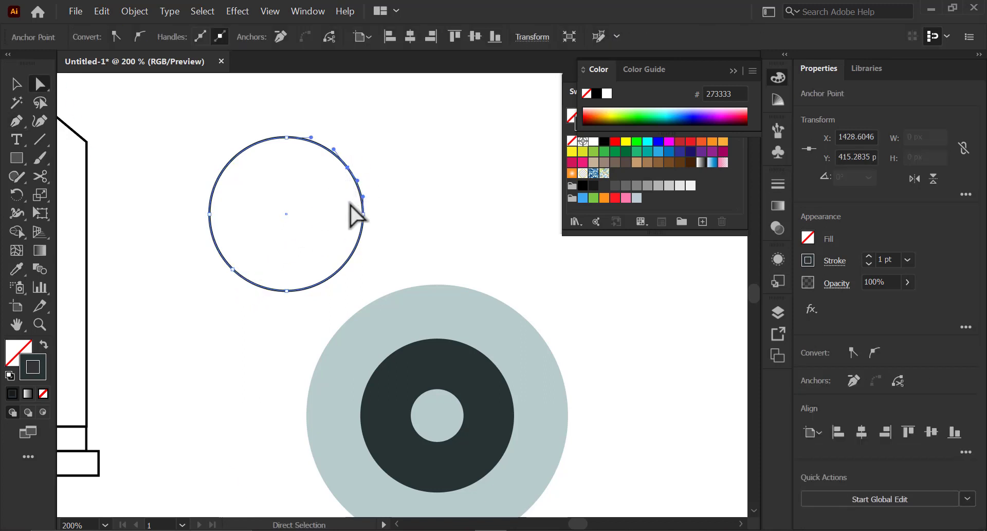
pyautogui.moveTo(341, 170); pyautogui.dragTo(331, 211)
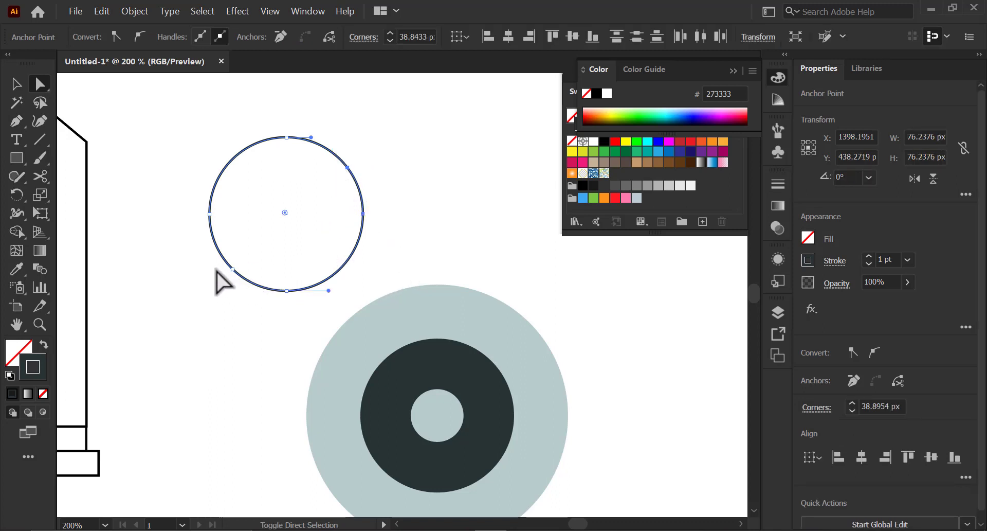
pyautogui.press('Delete')
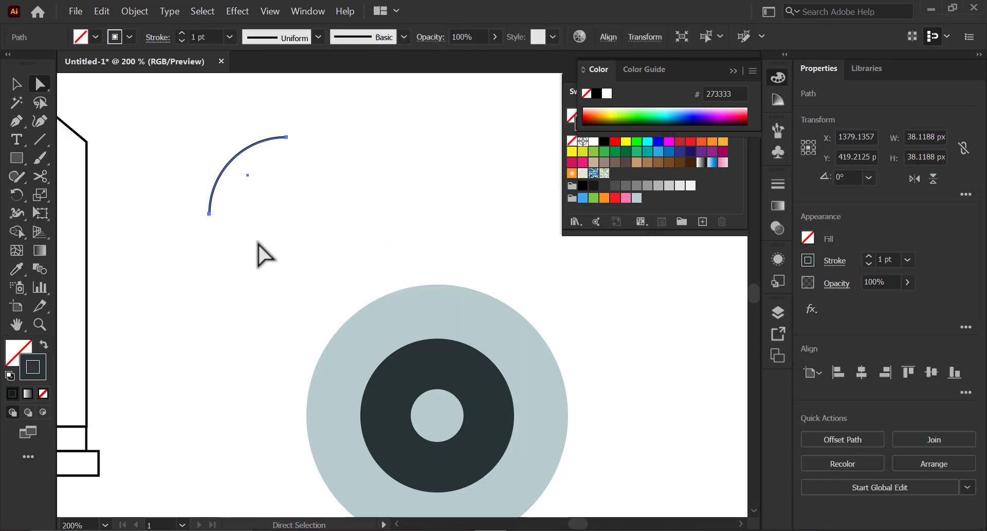
# - Select the arc and give it a 6 pt stroke with round caps
pyautogui.click(312, 145)
pyautogui.moveTo(225, 123); pyautogui.dragTo(315, 200)
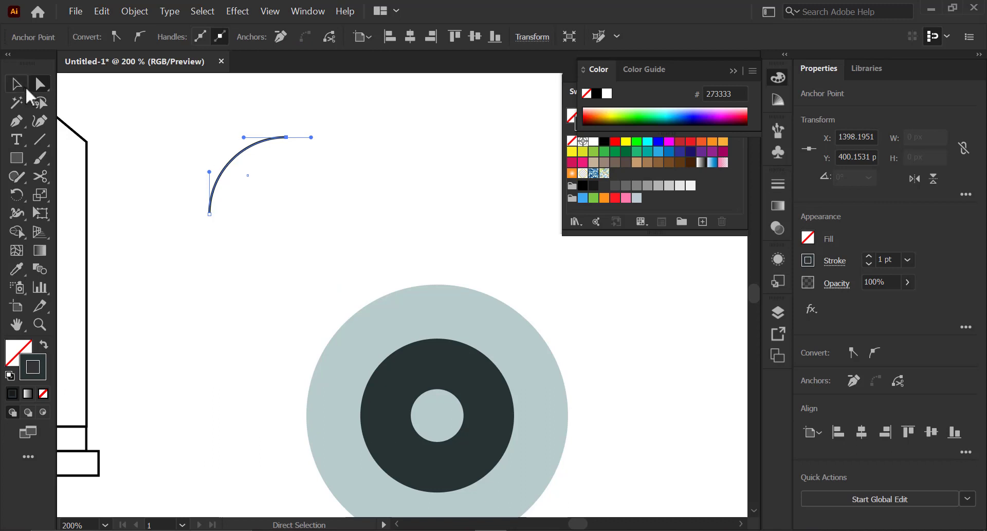
pyautogui.click(25, 88)
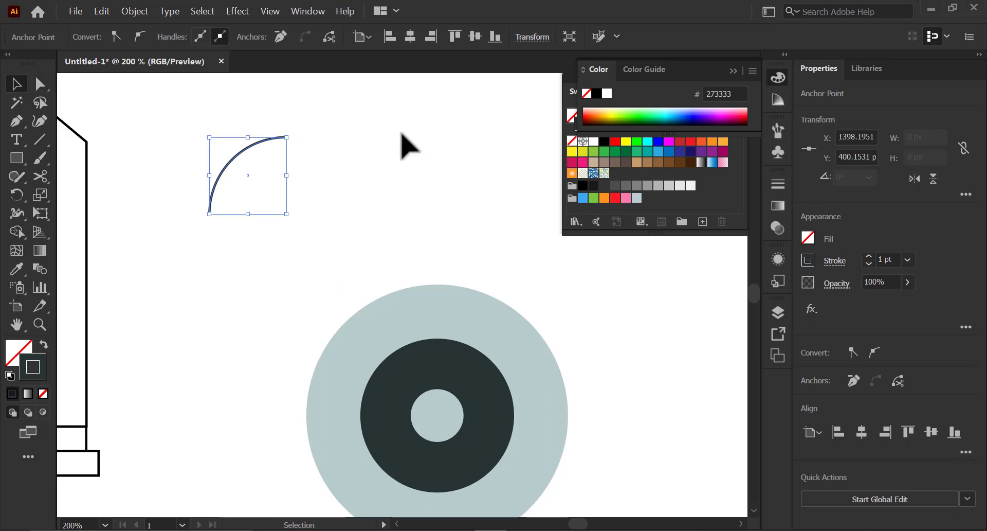
pyautogui.click(869, 257)
pyautogui.click(869, 256)
pyautogui.click(835, 261)
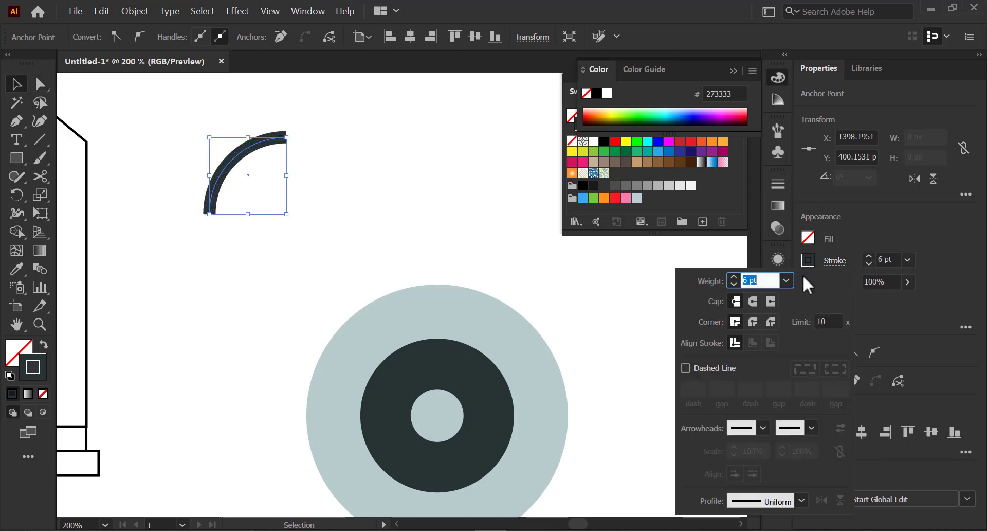
pyautogui.click(753, 302)
# - Place the arc on the shield's upper-left as a highlight, enlarge it slightly and colour its stroke white
pyautogui.moveTo(389, 290); pyautogui.dragTo(311, 257)
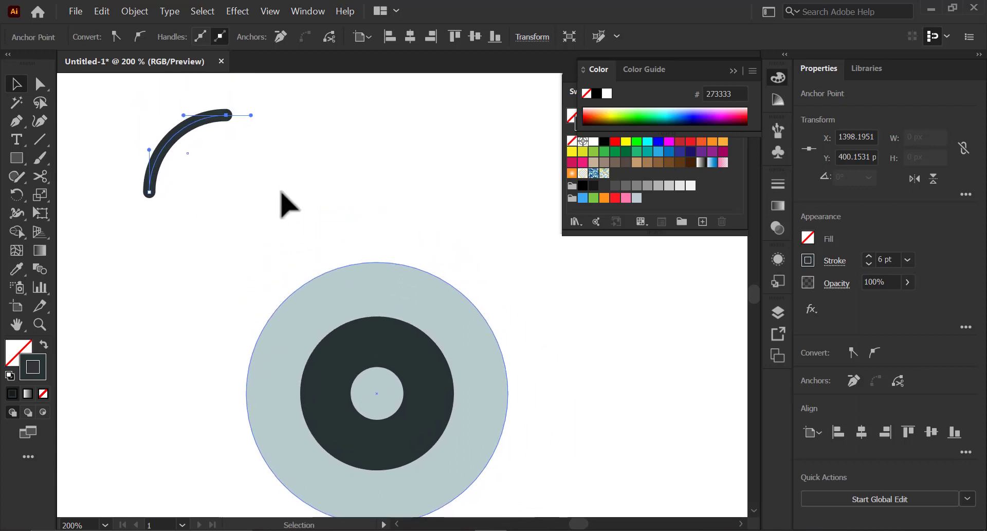
pyautogui.moveTo(185, 149); pyautogui.dragTo(312, 315)
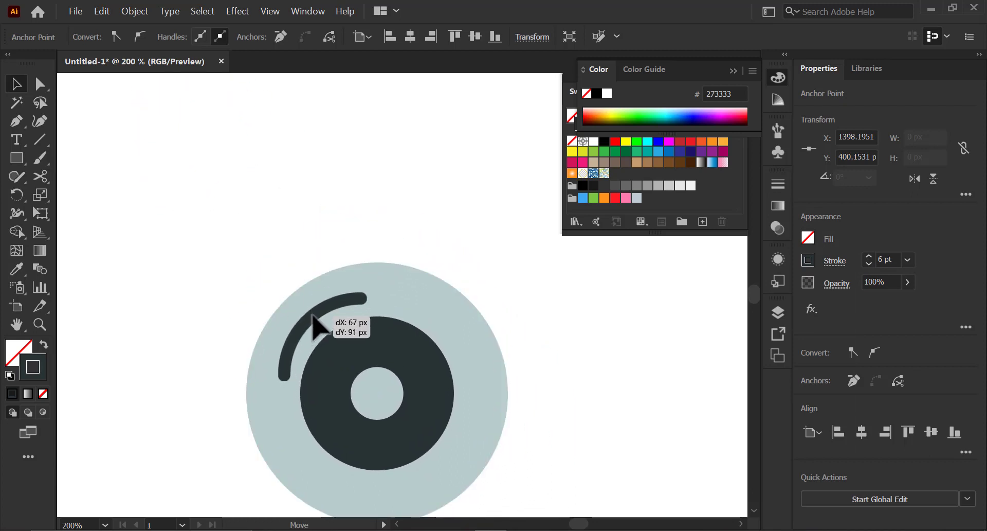
pyautogui.moveTo(313, 316); pyautogui.dragTo(313, 316)
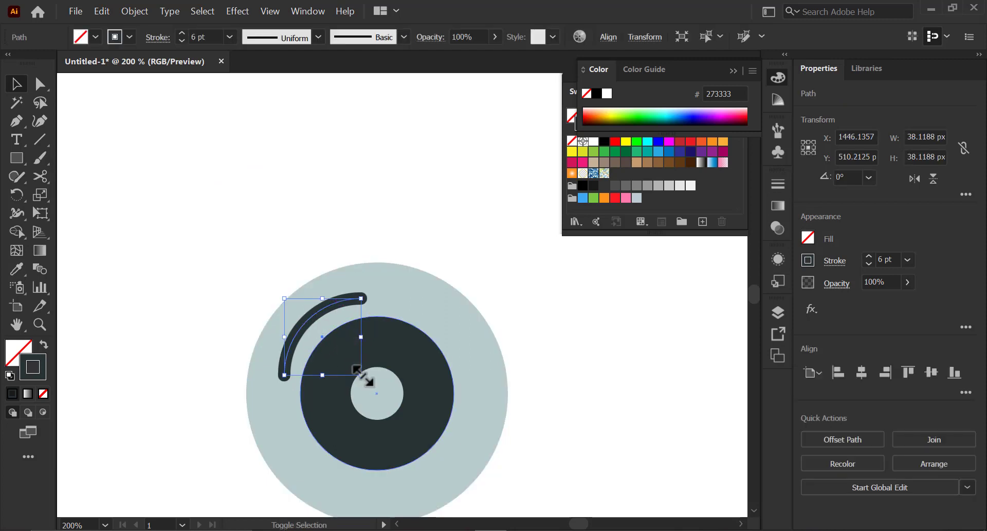
pyautogui.moveTo(362, 376); pyautogui.dragTo(372, 389)
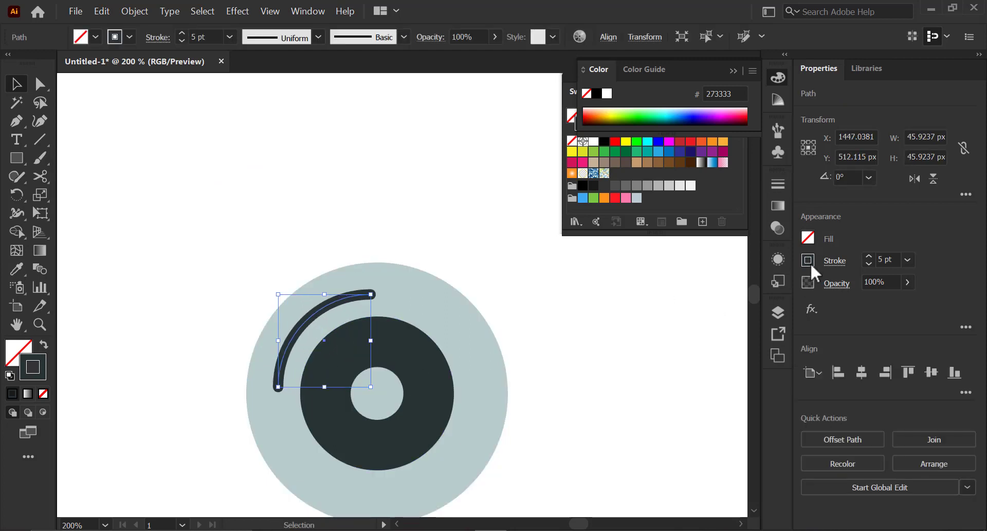
pyautogui.click(810, 262)
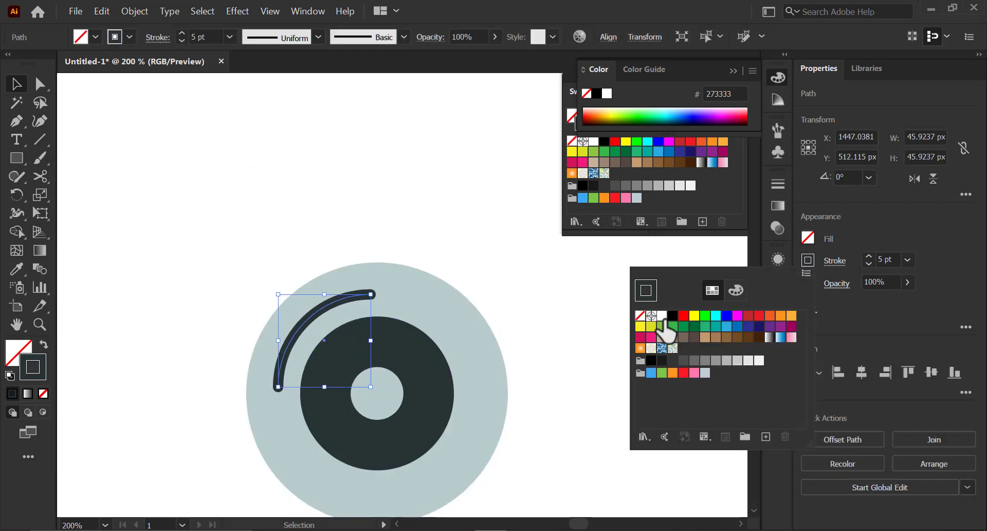
pyautogui.click(748, 360)
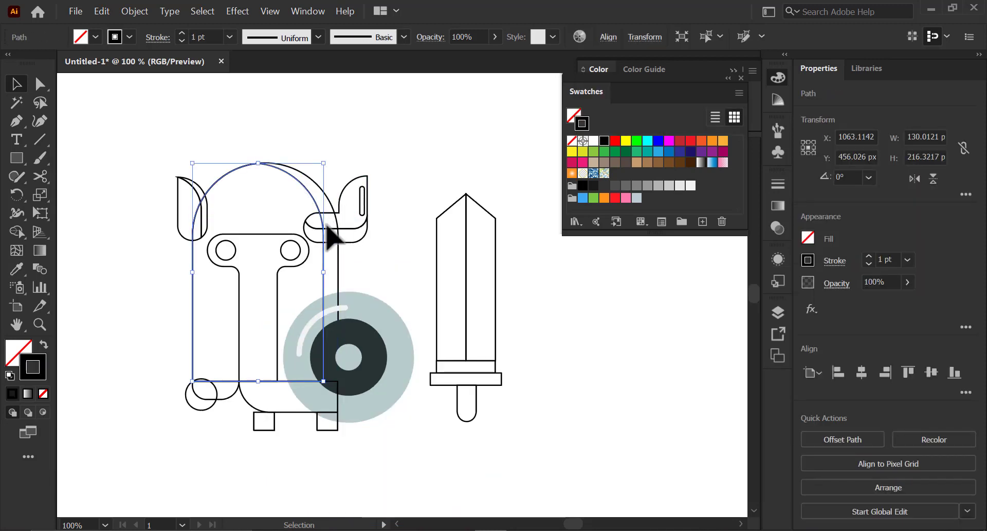
# - Fill the helmet's back shape with the dark shield colour, adjusted to 3F4F4F in the Color Picker
pyautogui.press('i')
pyautogui.click(371, 341)
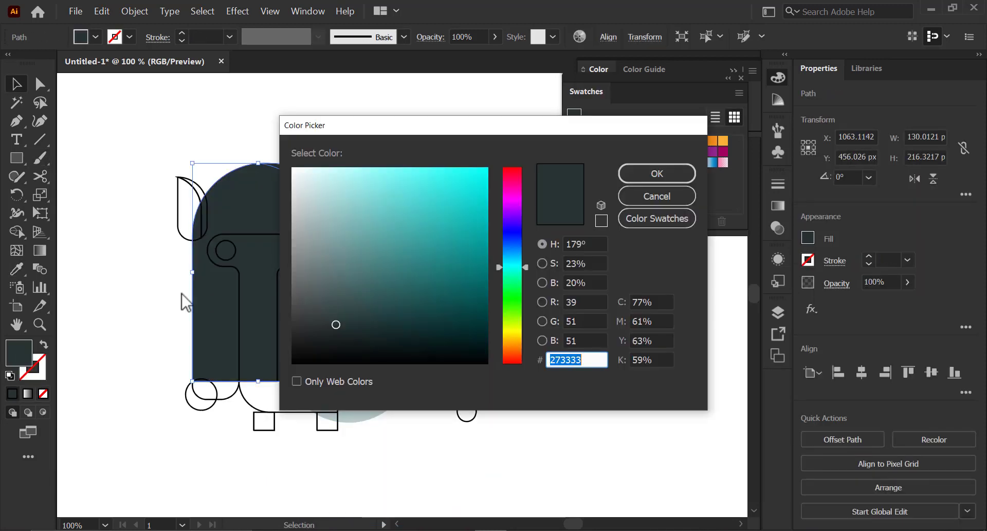
pyautogui.click(332, 305)
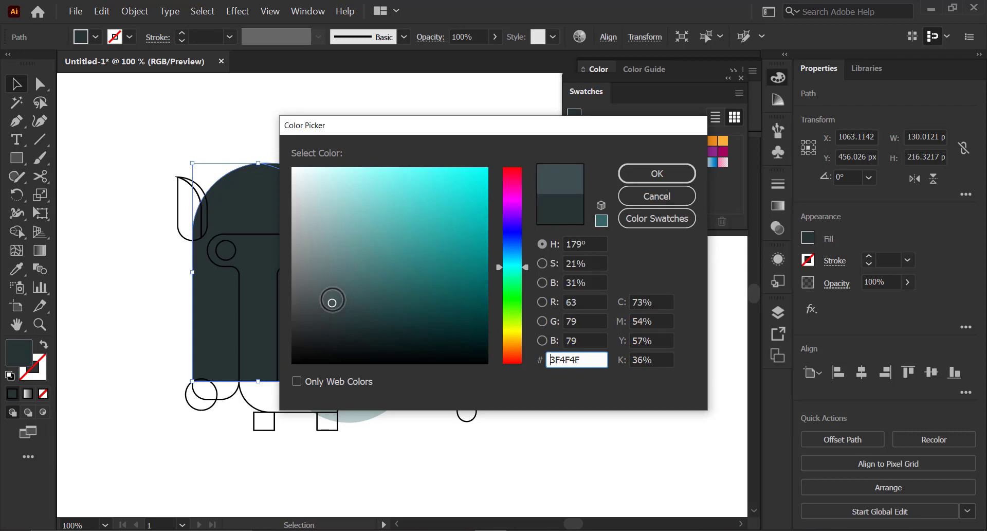
pyautogui.click(656, 174)
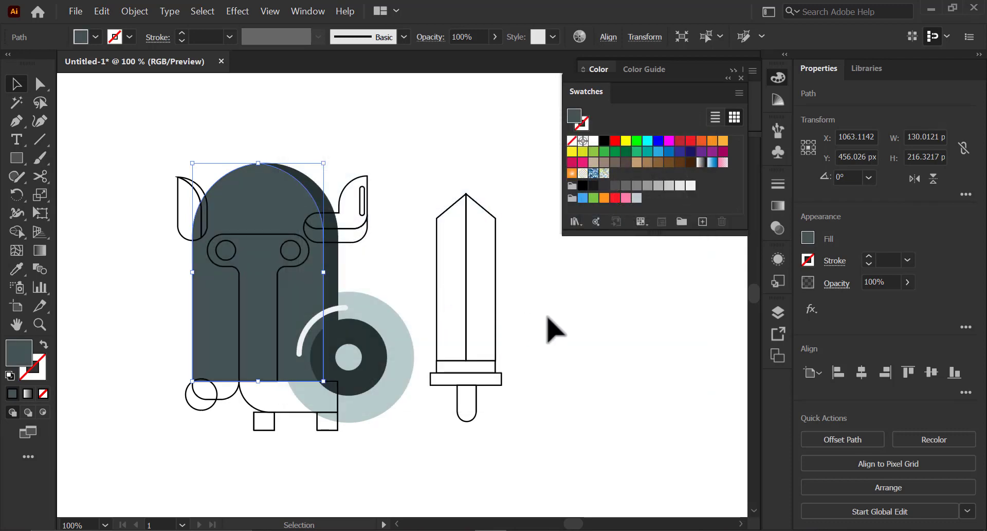
# - Select the front helmet body and set its fill to teal 386D6C
pyautogui.click(546, 327)
pyautogui.click(383, 285)
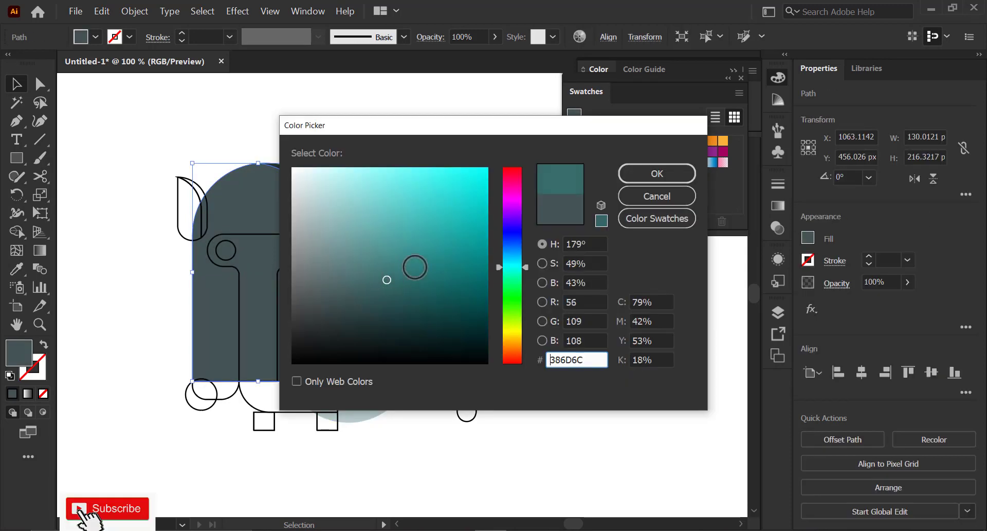
pyautogui.click(656, 173)
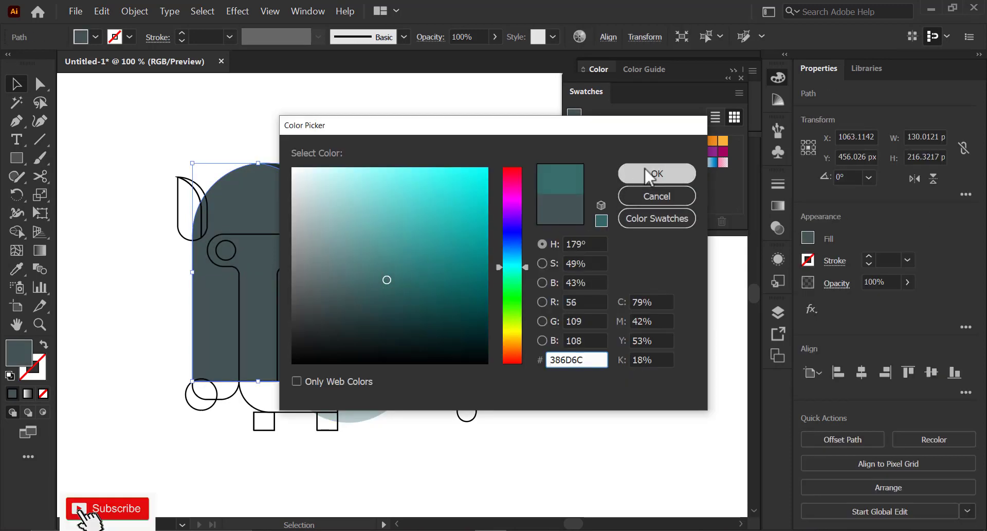
# - Bring the shield in front of the helmet
pyautogui.click(509, 303)
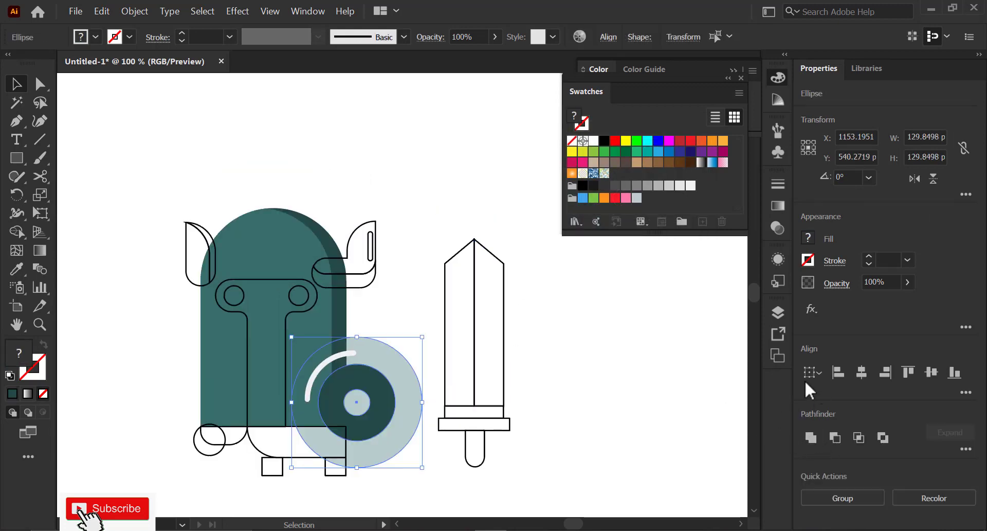
pyautogui.click(135, 10)
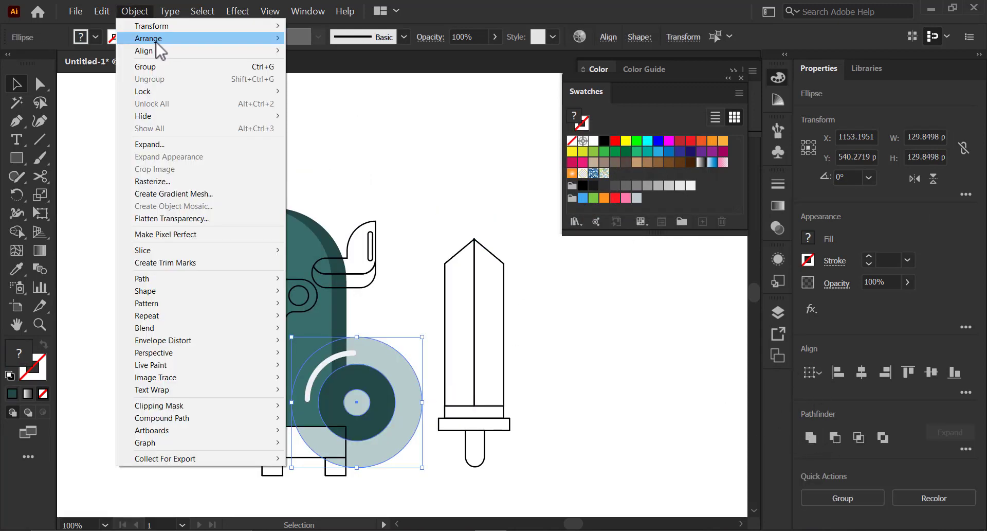
pyautogui.click(441, 48)
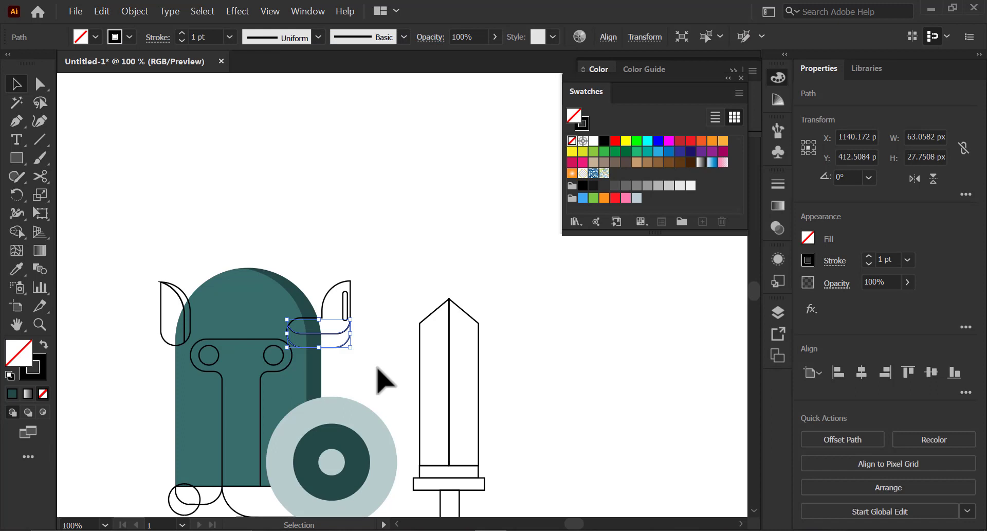
# - Fill the right horn's band with the shield's pale grey-blue using the Eyedropper
pyautogui.press('i')
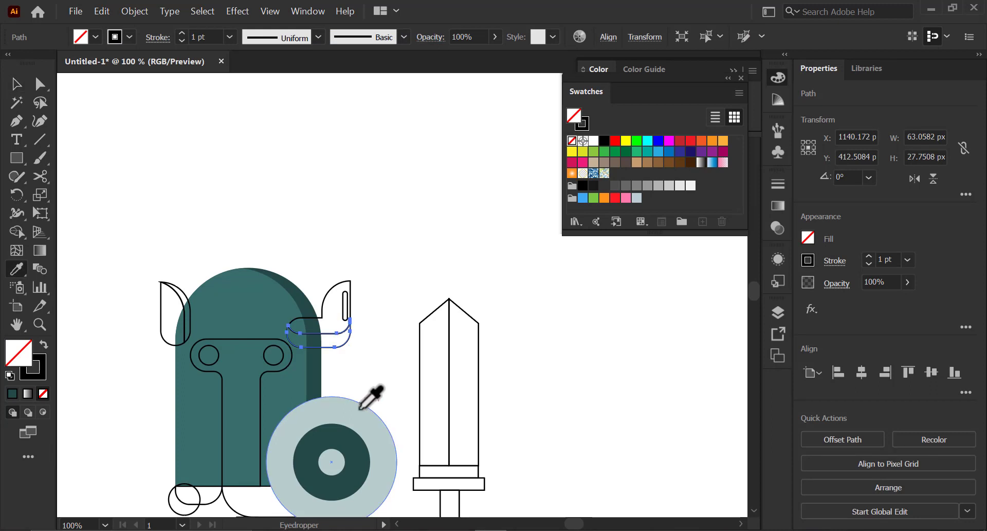
pyautogui.click(353, 415)
pyautogui.press('v')
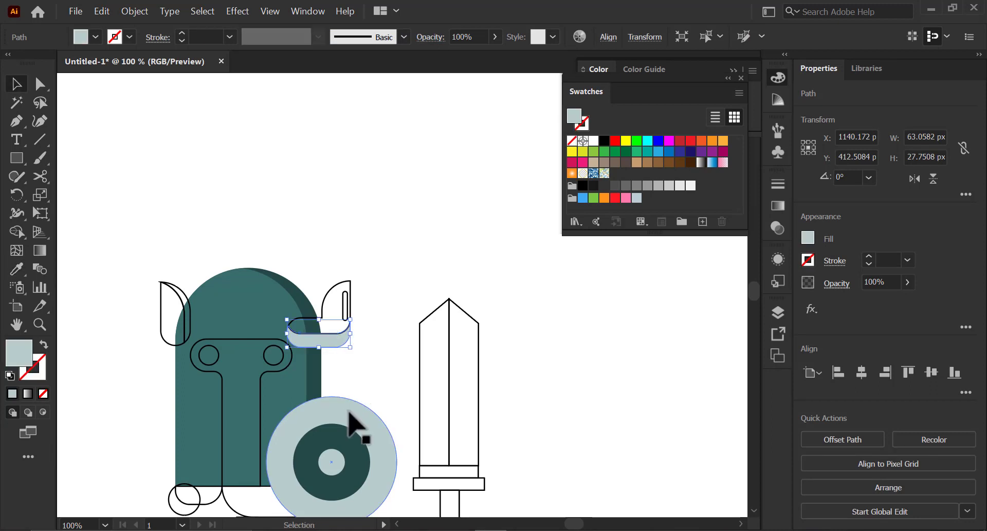
# - Fill the upper part of the right horn with a light grey swatch
pyautogui.press('z')
pyautogui.click(347, 373)
pyautogui.press('space')
pyautogui.moveTo(335, 340)
pyautogui.mouseDown()
pyautogui.moveTo(344, 313)
pyautogui.moveTo(337, 340)
pyautogui.mouseUp()
pyautogui.press('v')
pyautogui.press('space')
pyautogui.moveTo(355, 244); pyautogui.dragTo(362, 242)
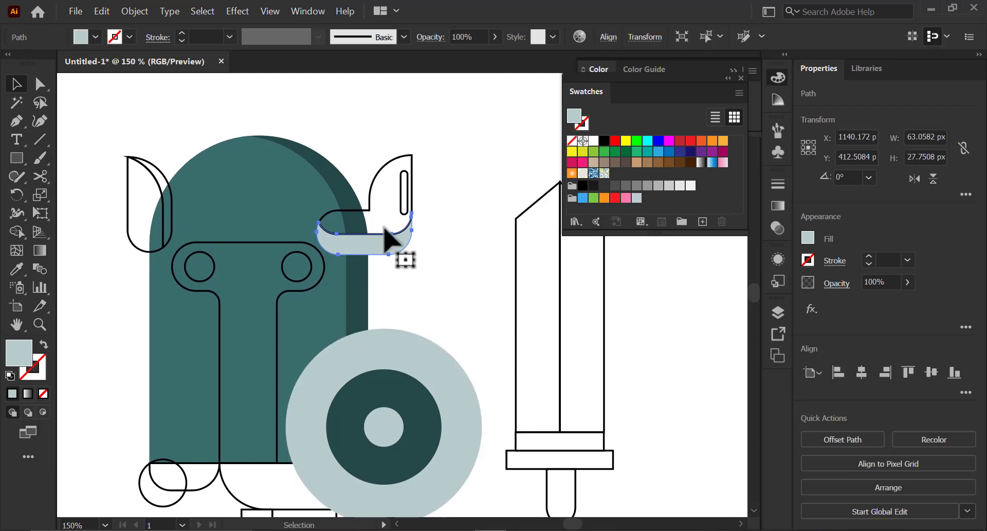
pyautogui.click(441, 213)
pyautogui.click(370, 177)
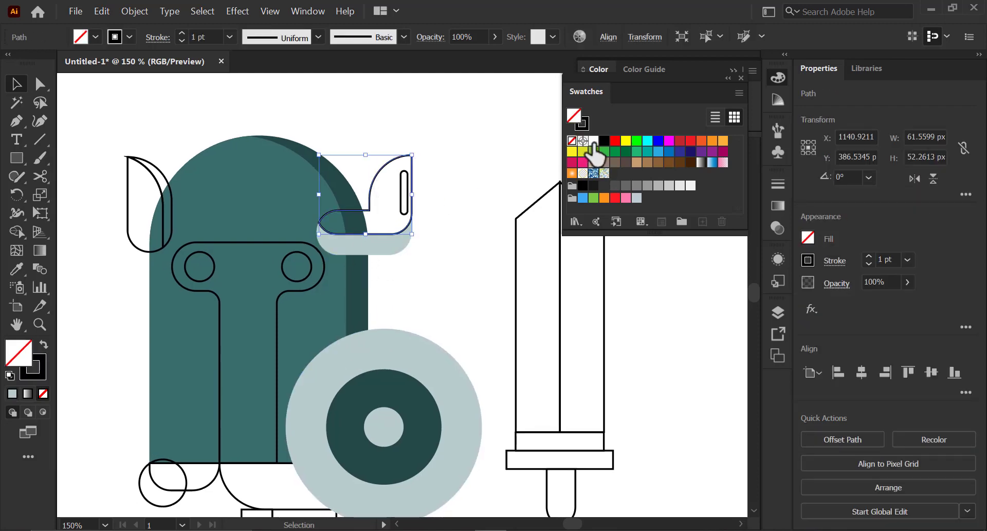
pyautogui.click(594, 144)
pyautogui.click(456, 207)
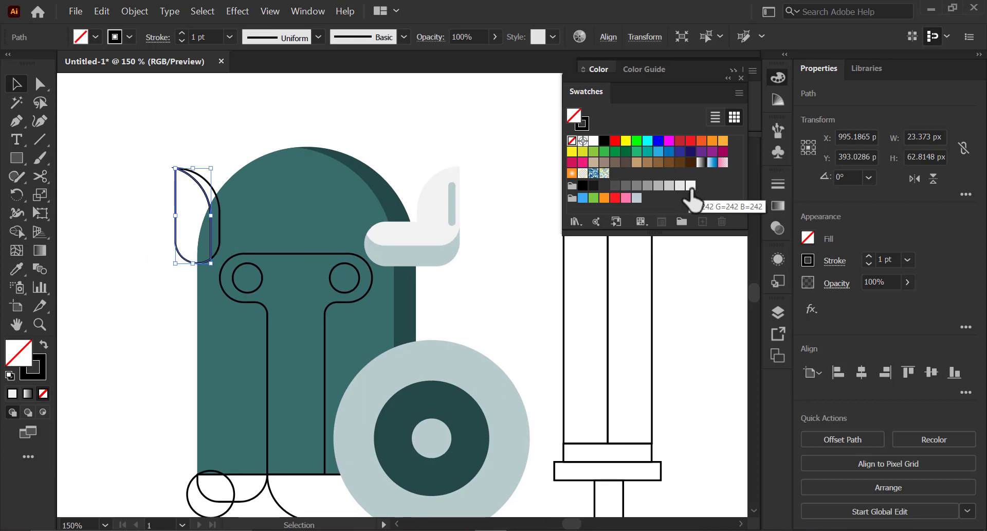
pyautogui.click(691, 186)
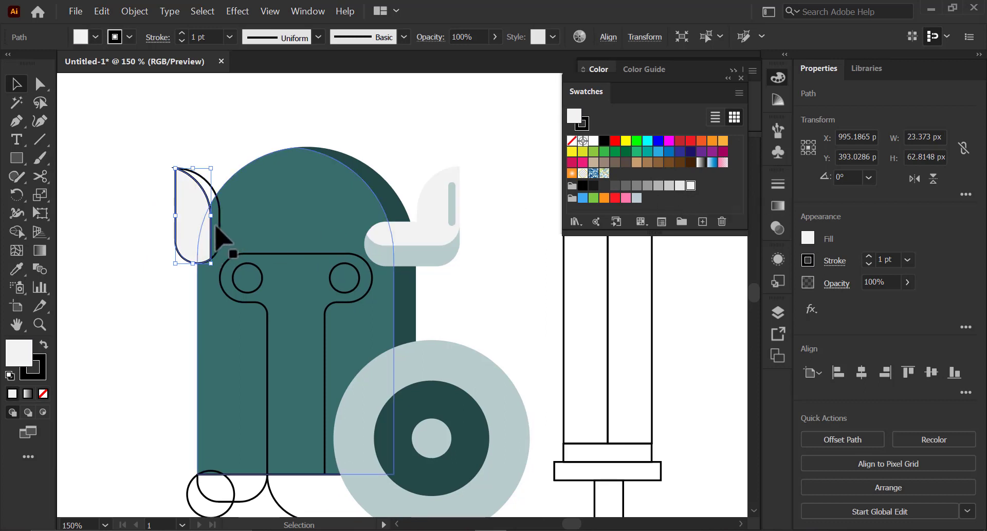
# - Fill the left horn's inner crescent with the pale grey-blue sampled from the right horn band
pyautogui.click(215, 198)
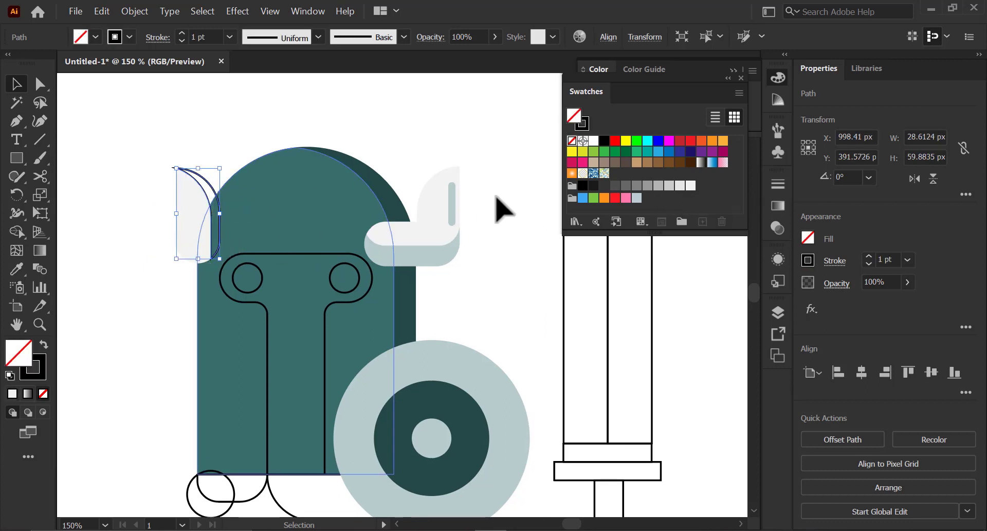
pyautogui.press('i')
pyautogui.click(428, 257)
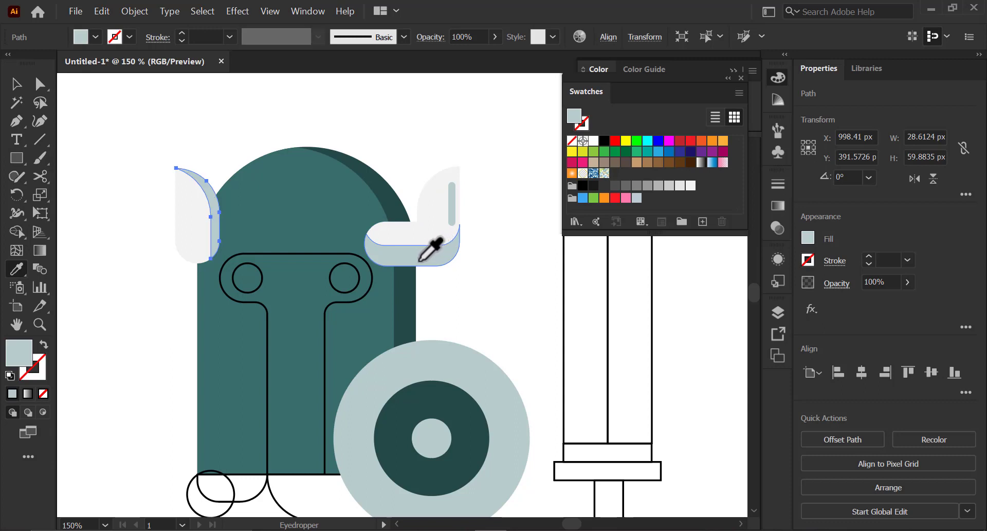
pyautogui.press('v')
# - Select both left horn pieces and send them behind the helmet
pyautogui.click(205, 206)
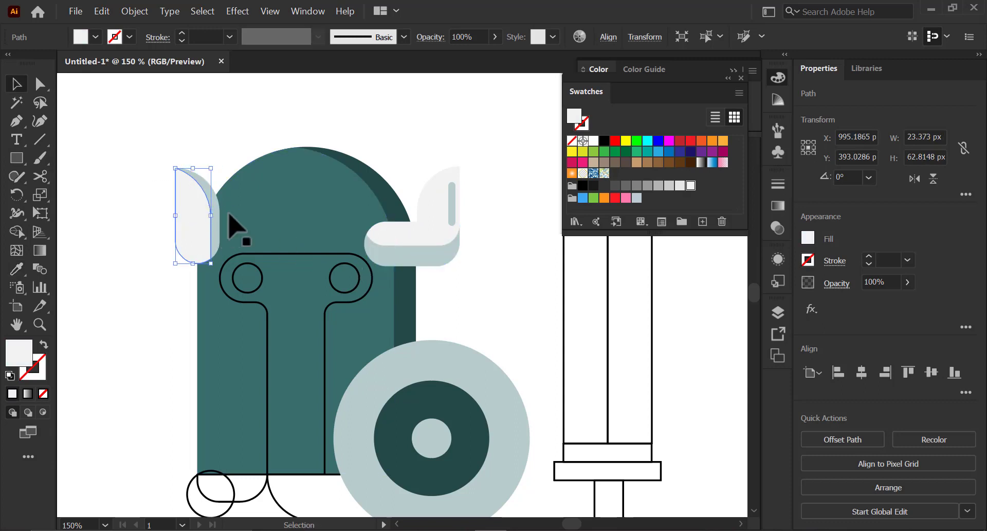
pyautogui.click(878, 490)
pyautogui.click(840, 456)
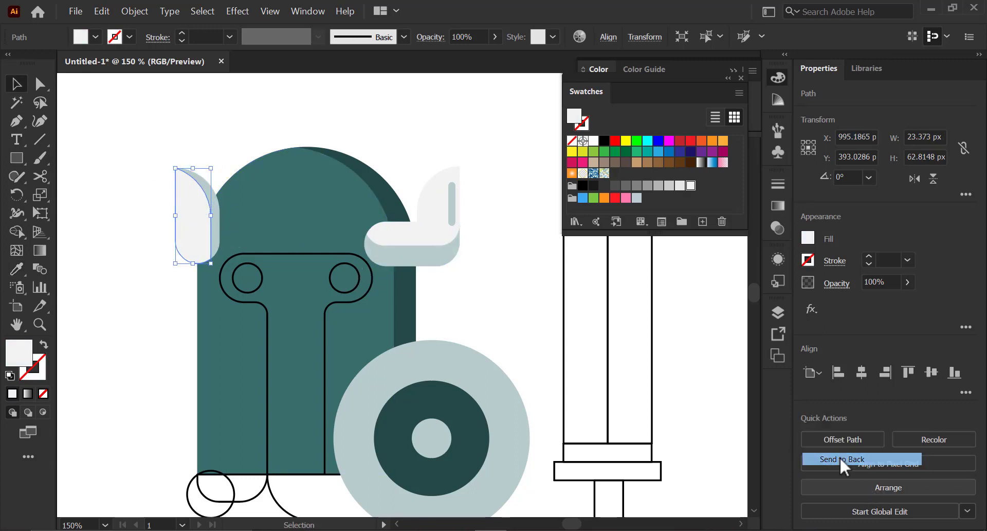
pyautogui.click(211, 206)
pyautogui.keyDown('shift'); pyautogui.click(204, 207); pyautogui.keyUp('shift')
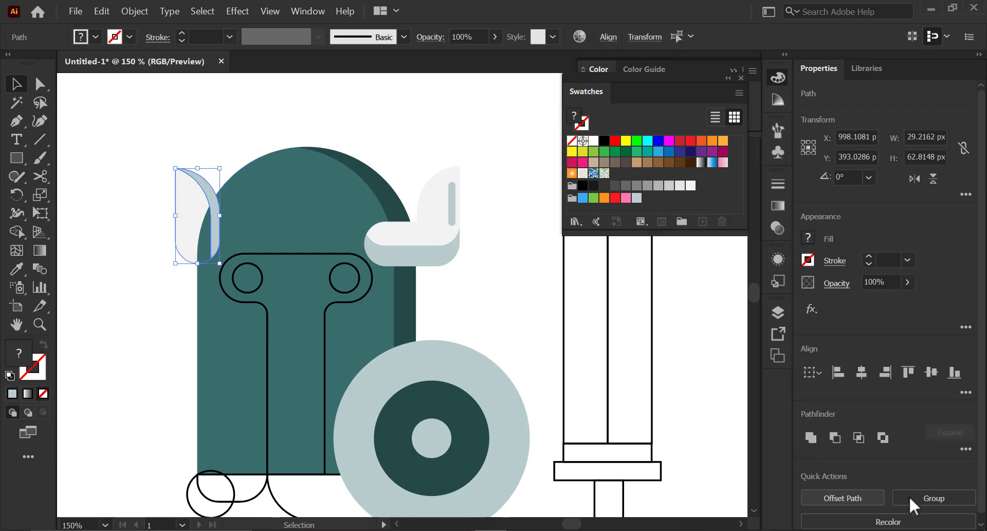
pyautogui.scroll(-1, 951, 509)
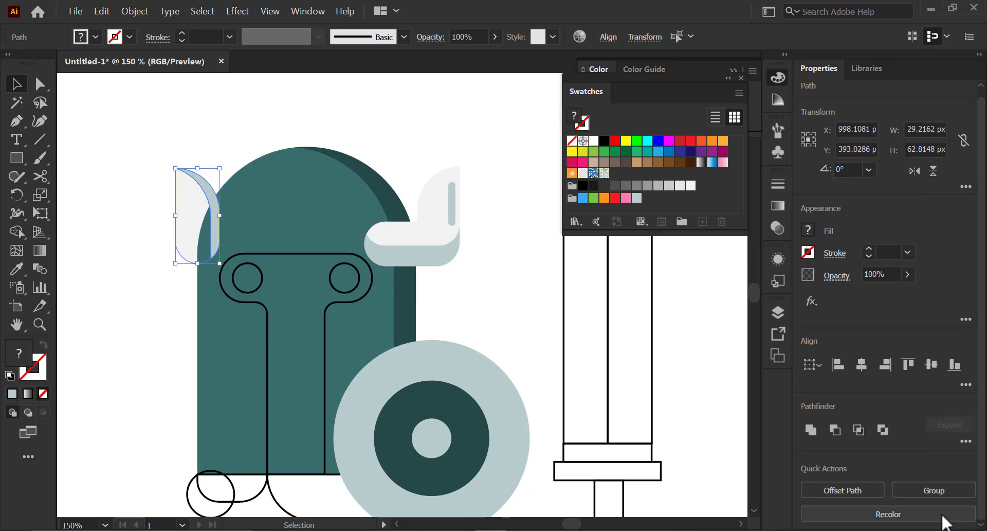
pyautogui.click(151, 17)
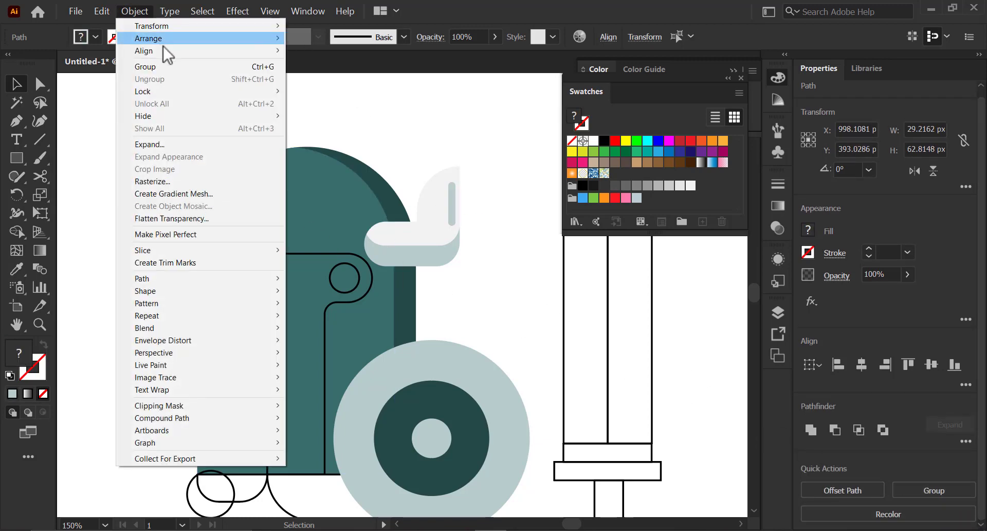
pyautogui.moveTo(164, 37)
pyautogui.click(308, 77)
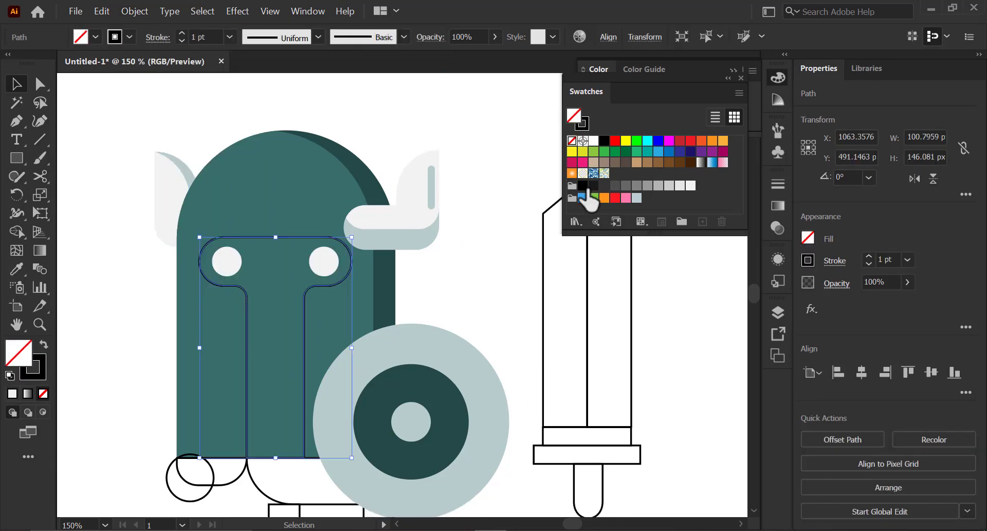
# - Fill the T-shaped visor black and move it slightly down
pyautogui.click(583, 185)
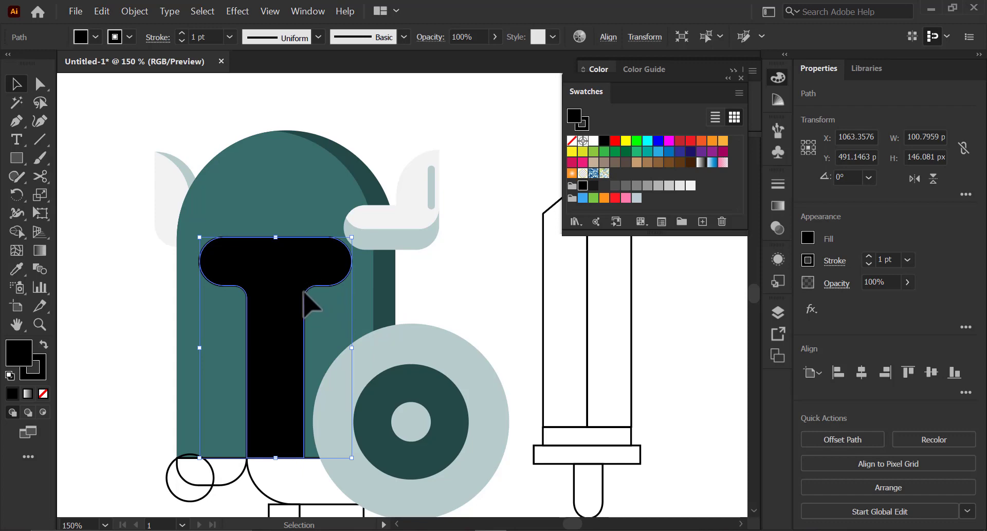
pyautogui.moveTo(309, 304); pyautogui.dragTo(309, 331)
# - Select both eye circles and bring them to the front of the visor
pyautogui.click(227, 256)
pyautogui.keyDown('shift'); pyautogui.click(324, 257); pyautogui.keyUp('shift')
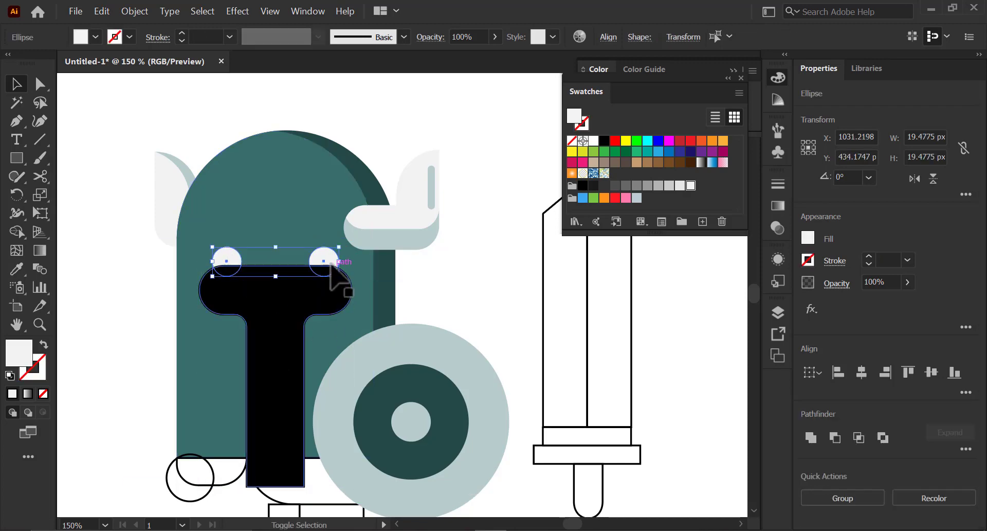
pyautogui.click(135, 11)
pyautogui.moveTo(177, 39)
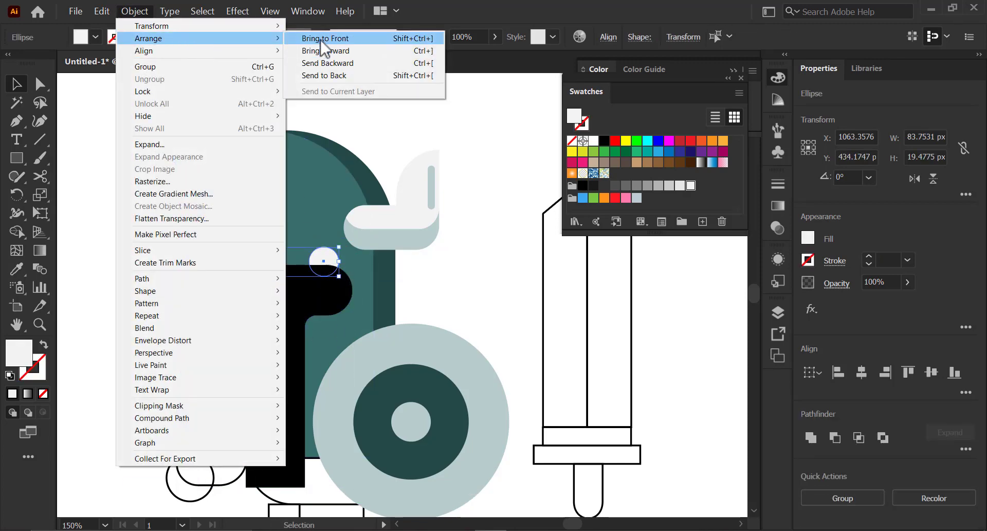
pyautogui.click(322, 39)
# - Fill the rounded shape at the left hand black by sampling the visor with the Eyedropper
pyautogui.click(150, 342)
pyautogui.moveTo(264, 353); pyautogui.dragTo(257, 306)
pyautogui.click(207, 418)
pyautogui.press('i')
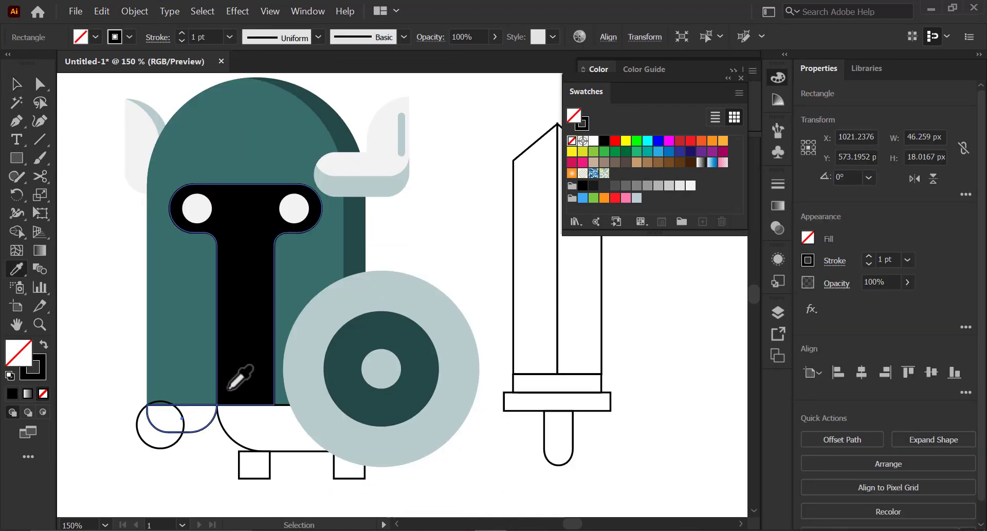
pyautogui.click(243, 376)
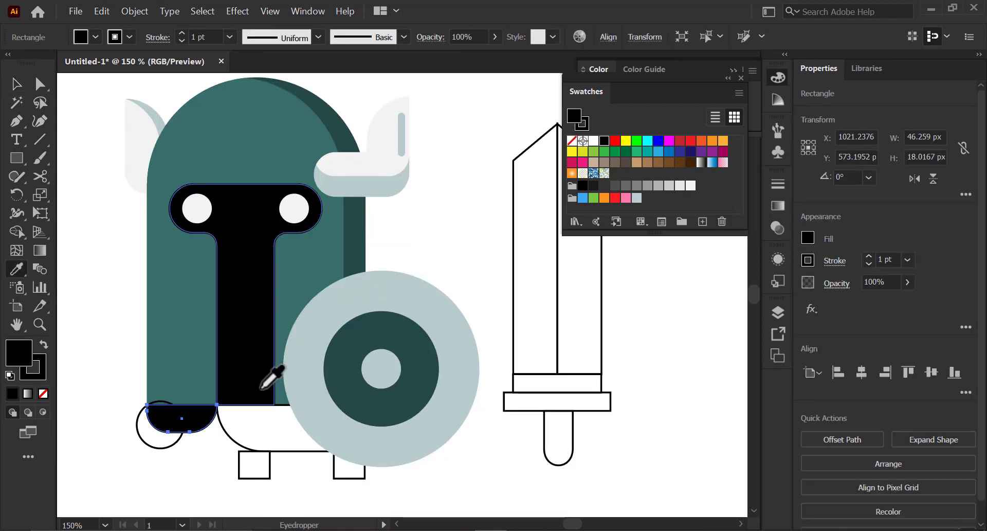
# - Select the body and both feet and fill them black by sampling the visor
pyautogui.press('v')
pyautogui.moveTo(269, 472); pyautogui.dragTo(300, 471)
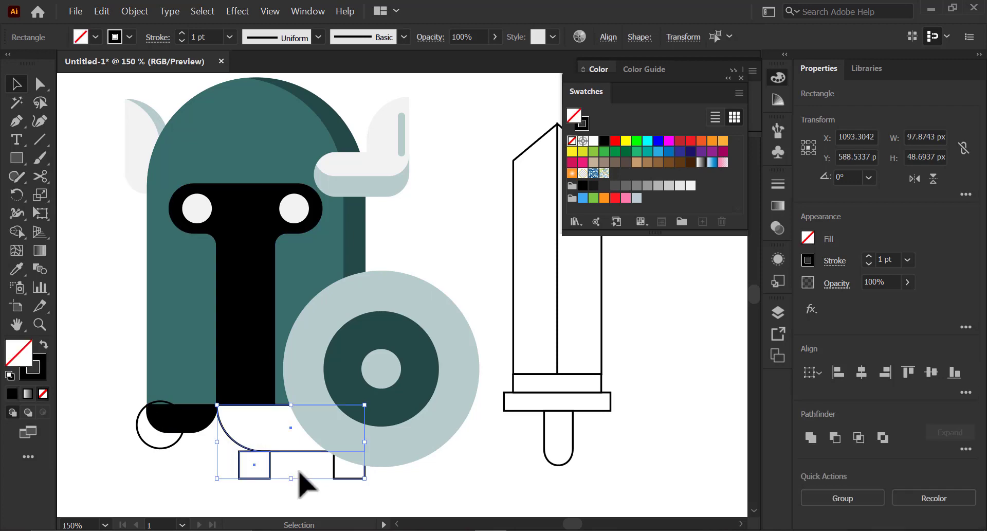
pyautogui.keyDown('shift'); pyautogui.click(335, 475); pyautogui.keyUp('shift')
pyautogui.press('i')
pyautogui.click(264, 386)
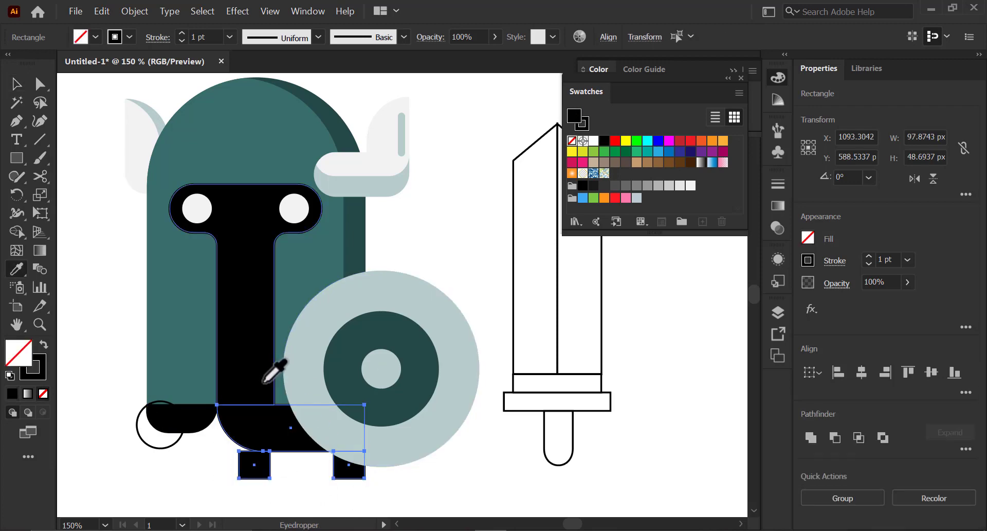
pyautogui.moveTo(278, 481); pyautogui.dragTo(296, 482)
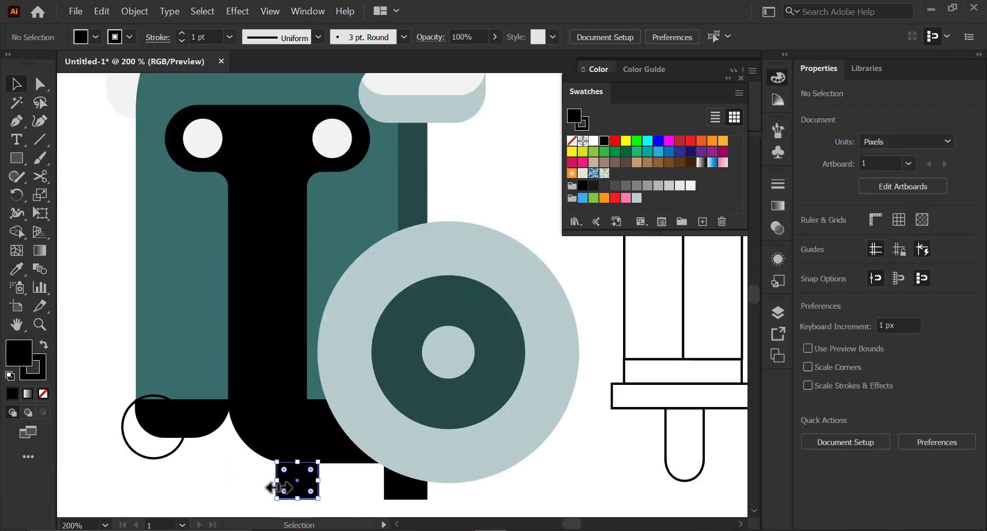
pyautogui.click(254, 479)
# - Fill the left hand circle with the helmet's teal using the Eyedropper
pyautogui.press('space')
pyautogui.moveTo(274, 378); pyautogui.dragTo(324, 383)
pyautogui.click(232, 466)
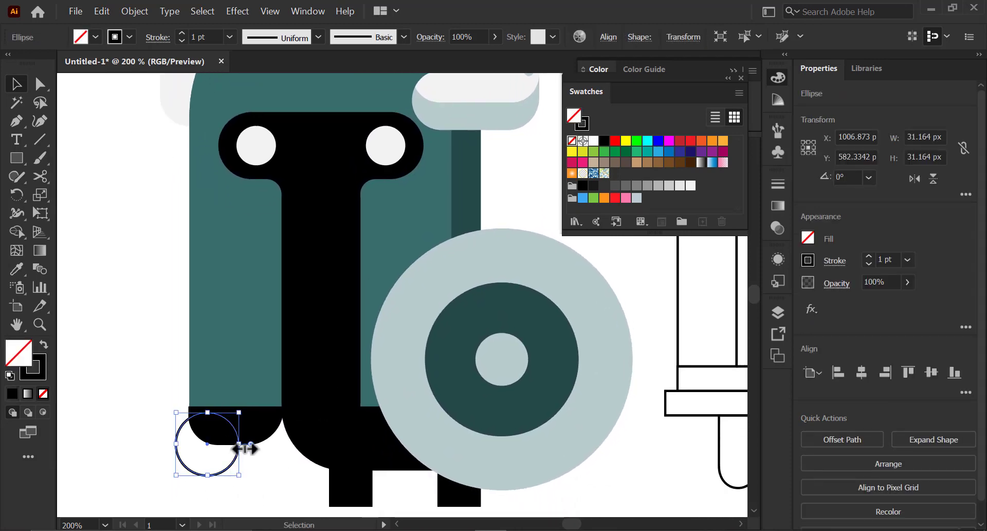
pyautogui.press('i')
pyautogui.click(243, 372)
# - Fill the blade's left half with the pale grey-blue sampled from the shield
pyautogui.press('v')
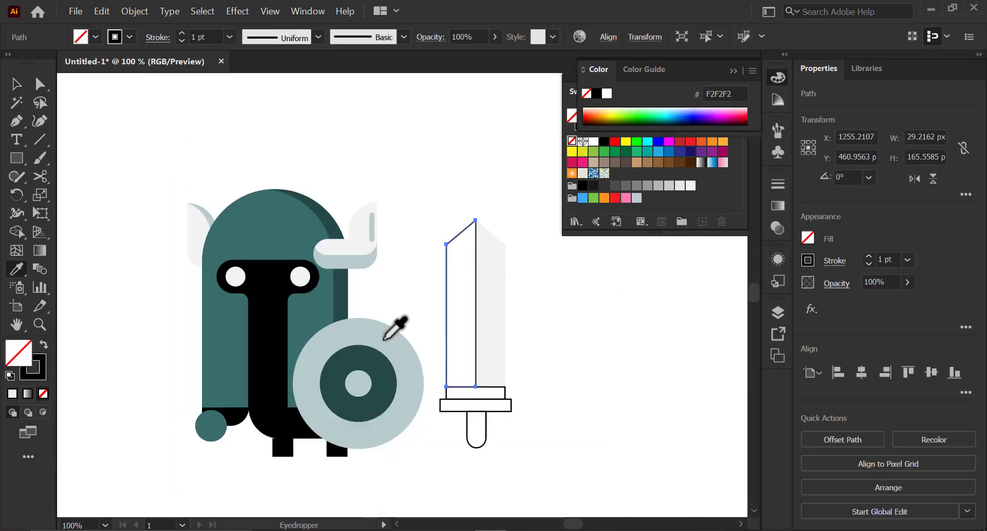
pyautogui.click(385, 347)
# - Fill the strip above the crossguard with light cyan 9FE2E0 via the Color Picker
pyautogui.press('v')
pyautogui.click(432, 385)
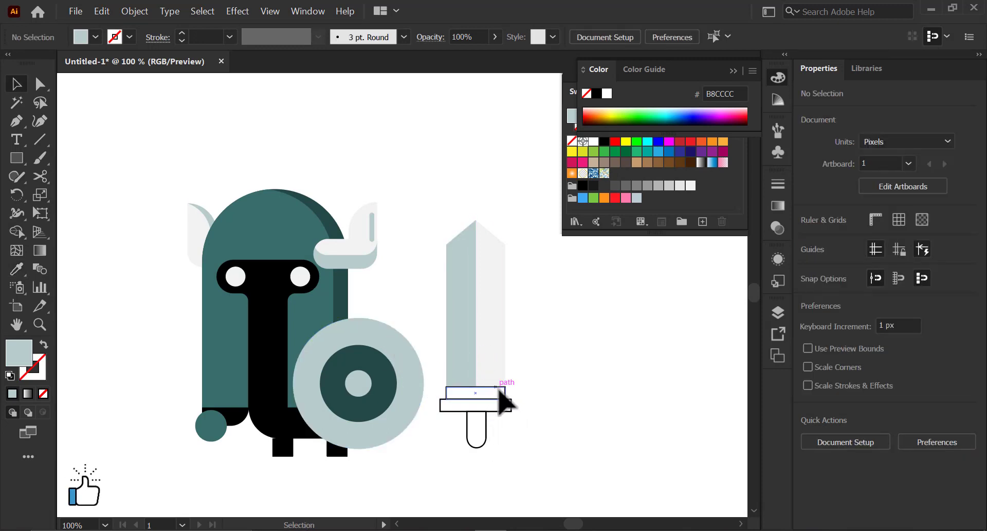
pyautogui.click(501, 390)
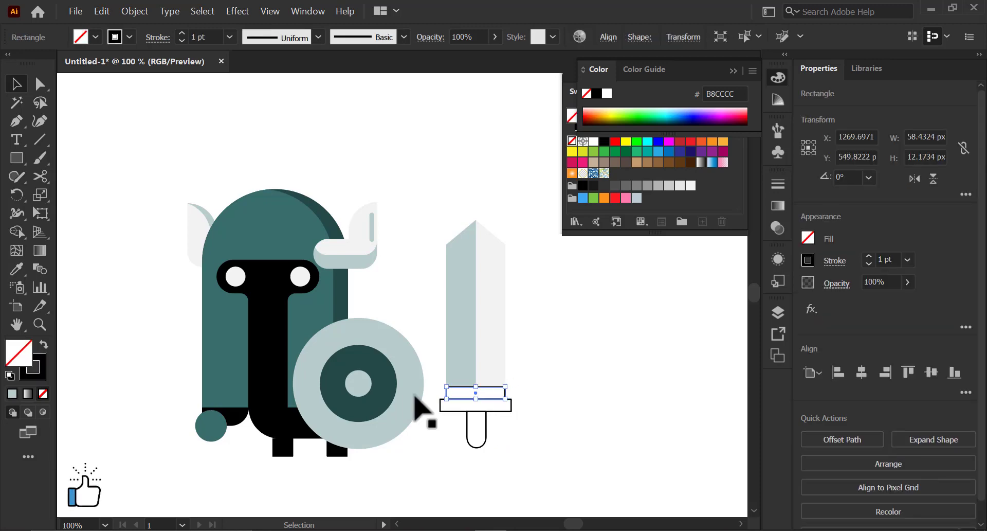
pyautogui.press('i')
pyautogui.click(355, 384)
pyautogui.press('v')
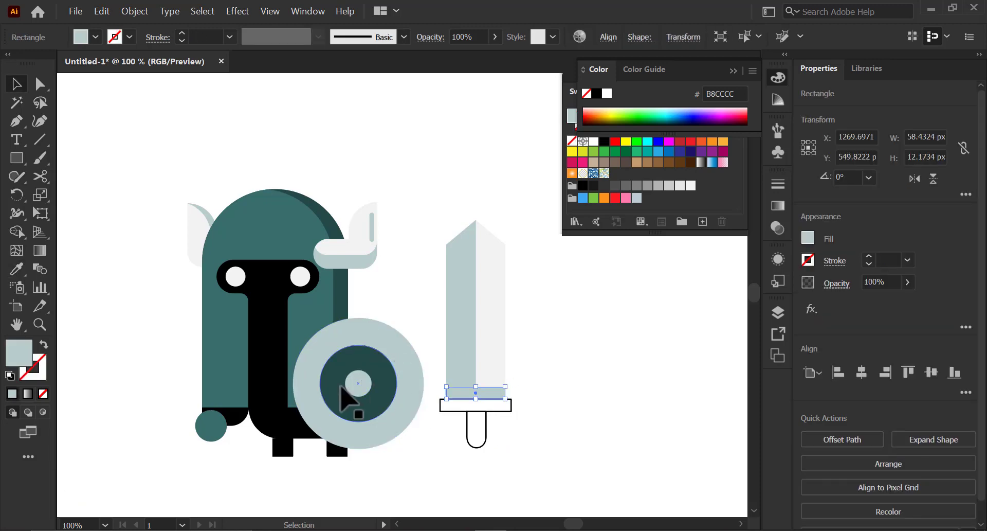
pyautogui.doubleClick(17, 354)
pyautogui.moveTo(322, 206); pyautogui.dragTo(348, 189)
pyautogui.click(649, 177)
pyautogui.click(551, 301)
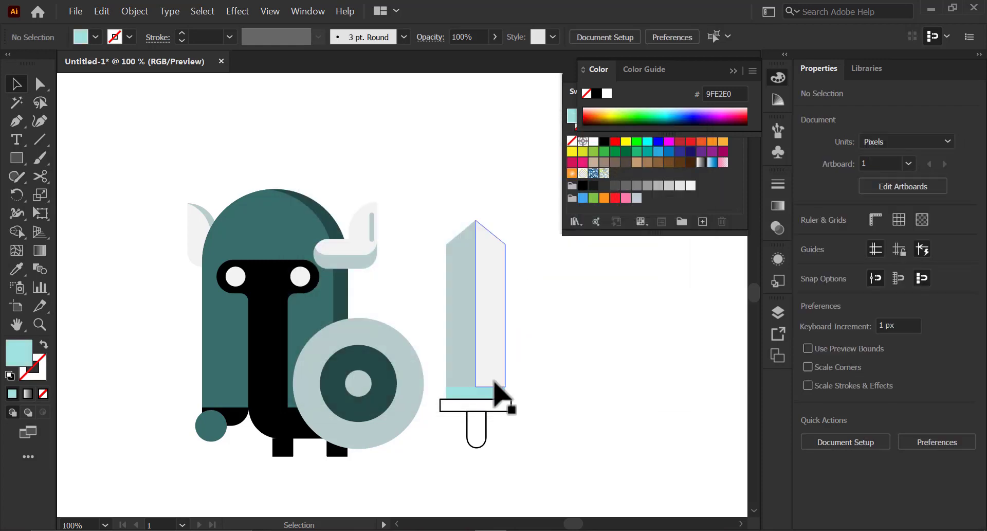
# - Select the crossguard and handle and swap their stroke to a black fill
pyautogui.click(495, 427)
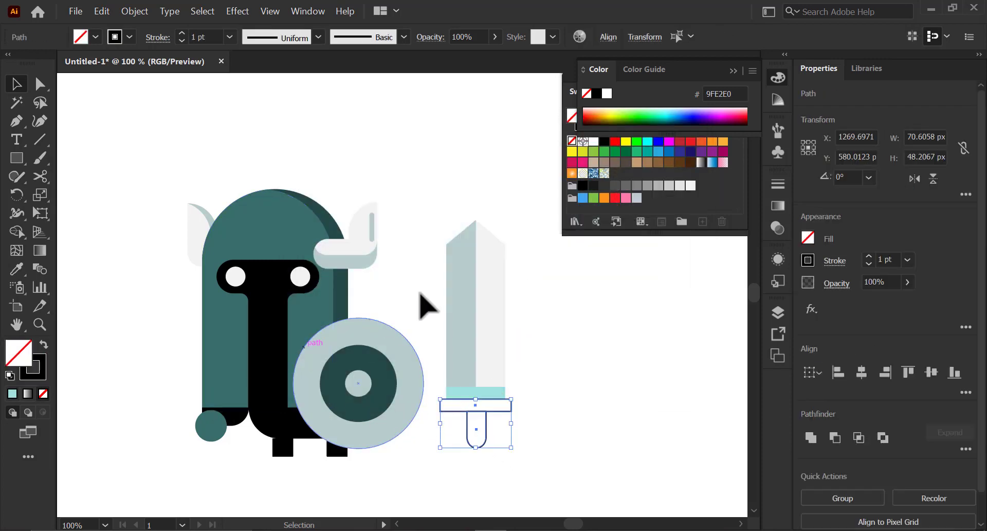
pyautogui.hotkey('shift', 'x')
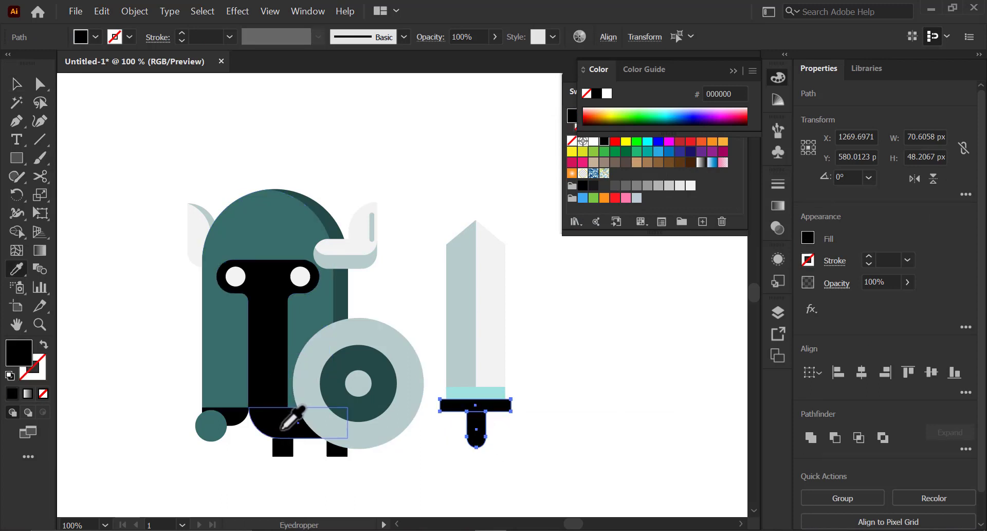
pyautogui.click(296, 483)
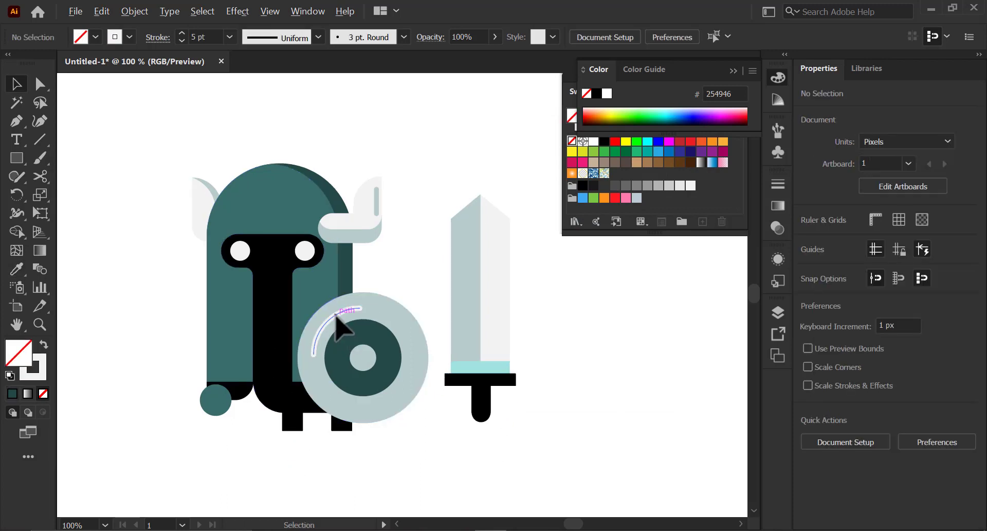
# - Copy the shield's white highlight arc onto the helmet's upper-left dome
pyautogui.moveTo(333, 311); pyautogui.dragTo(244, 196)
pyautogui.hotkey('ctrl', '=')
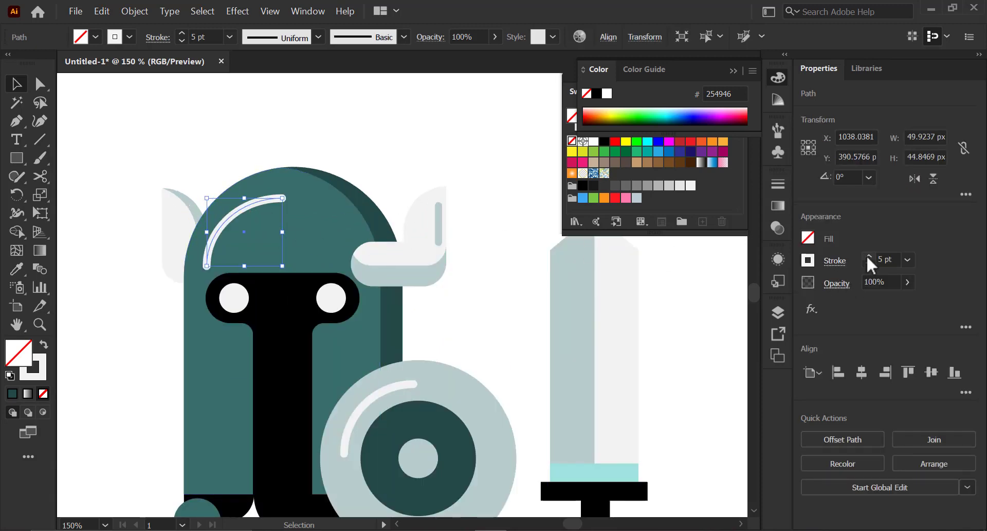
# - Reshape the helmet highlight arc by moving its anchor points and handles to follow the dome
pyautogui.moveTo(362, 196); pyautogui.dragTo(327, 200)
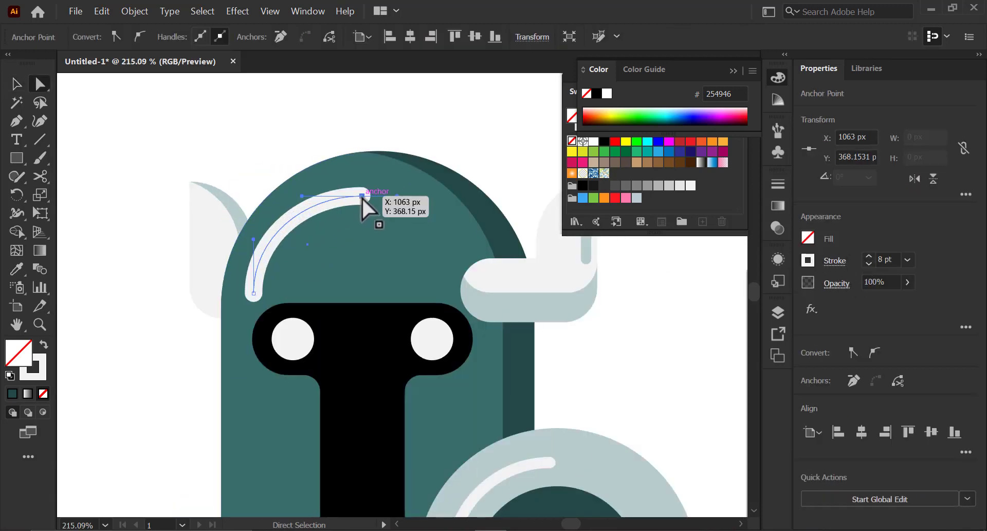
pyautogui.moveTo(254, 295); pyautogui.dragTo(247, 298)
pyautogui.moveTo(269, 201); pyautogui.dragTo(333, 196)
pyautogui.hotkey('ctrl', 'z')
pyautogui.click(327, 203)
pyautogui.moveTo(272, 195); pyautogui.dragTo(271, 206)
pyautogui.moveTo(247, 243); pyautogui.dragTo(253, 244)
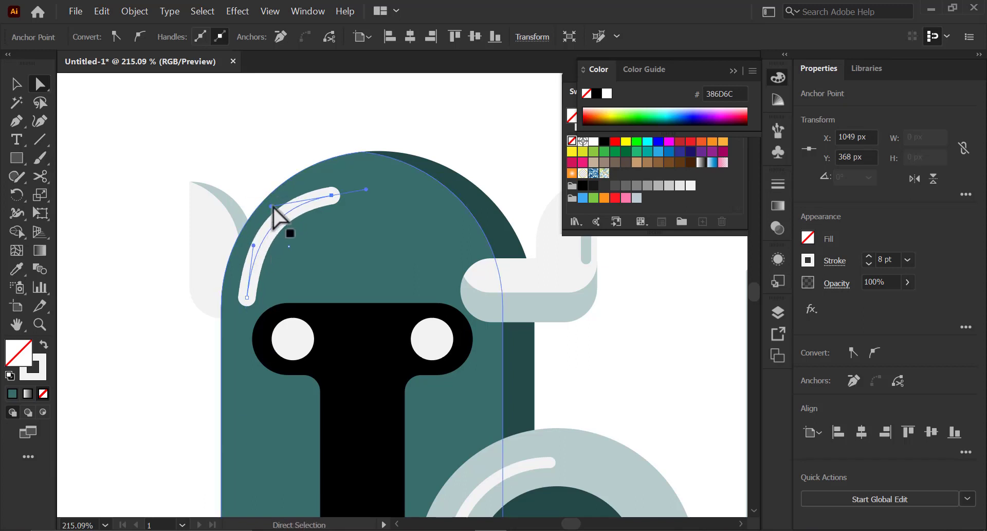
pyautogui.moveTo(272, 207); pyautogui.dragTo(268, 210)
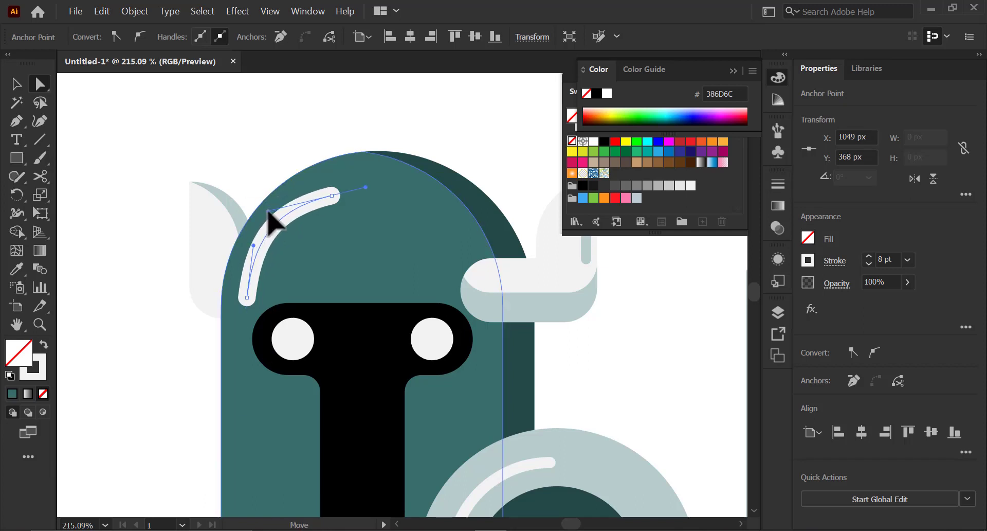
pyautogui.click(188, 227)
# - Set the helmet highlight's opacity to 38% and adjust its lower anchor handle
pyautogui.press('v')
pyautogui.click(263, 229)
pyautogui.hotkey('ctrl', '1')
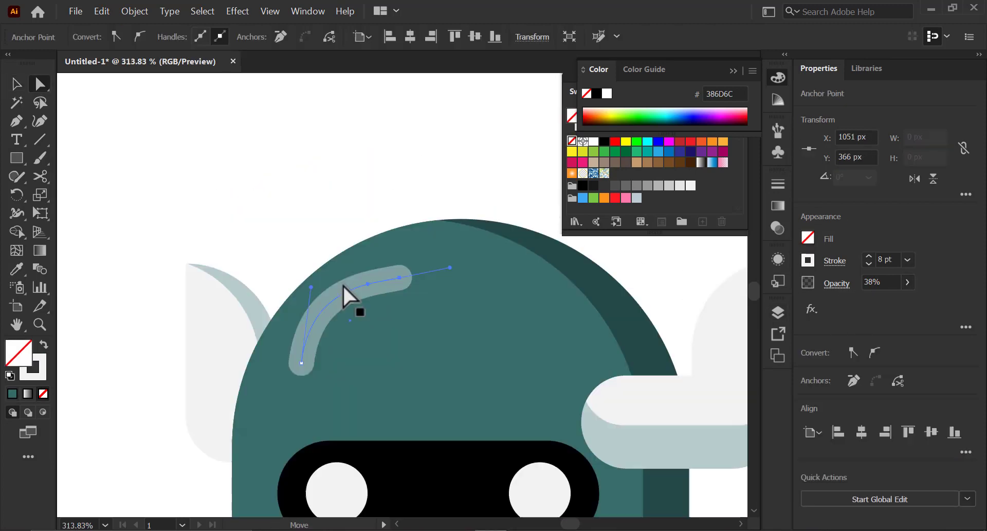
pyautogui.moveTo(312, 288); pyautogui.dragTo(311, 308)
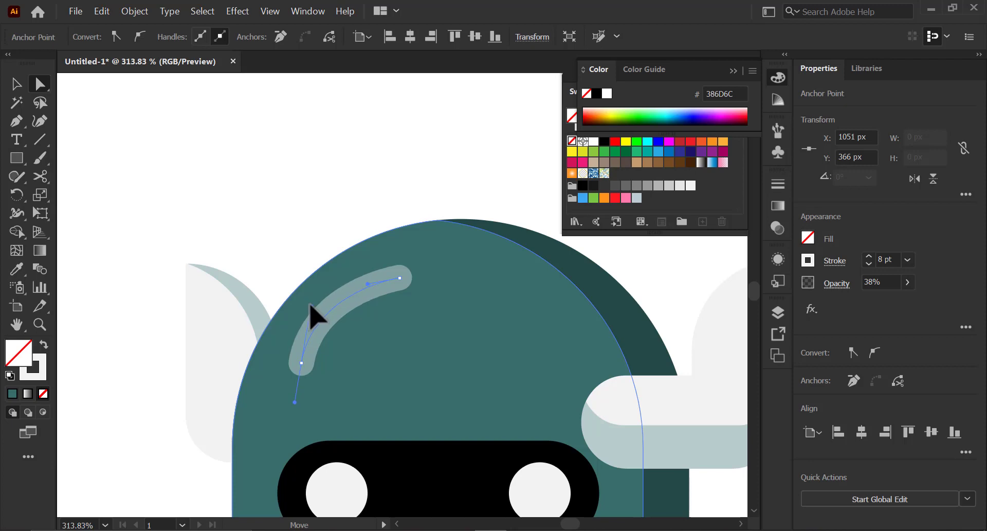
pyautogui.click(315, 252)
pyautogui.press('z')
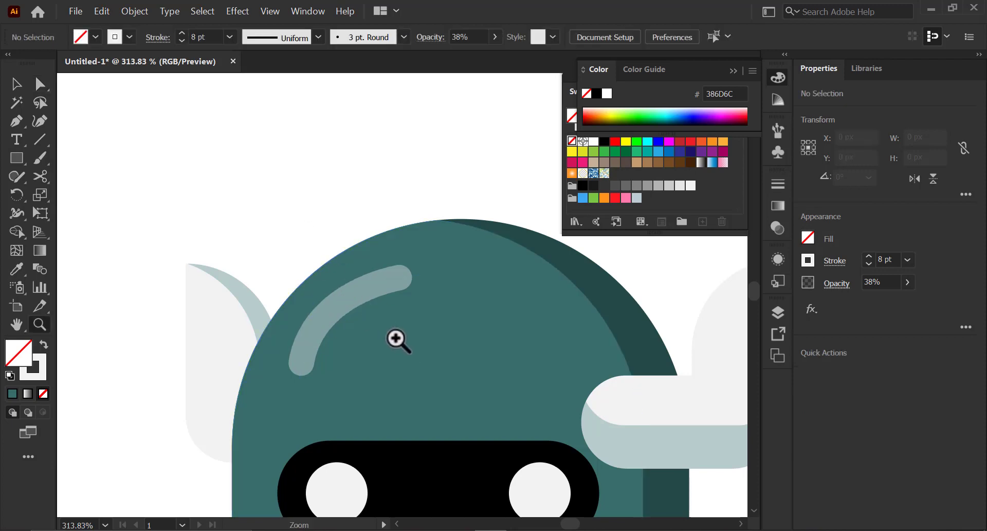
# - Select all sword parts and group them
pyautogui.moveTo(554, 458); pyautogui.dragTo(231, 370)
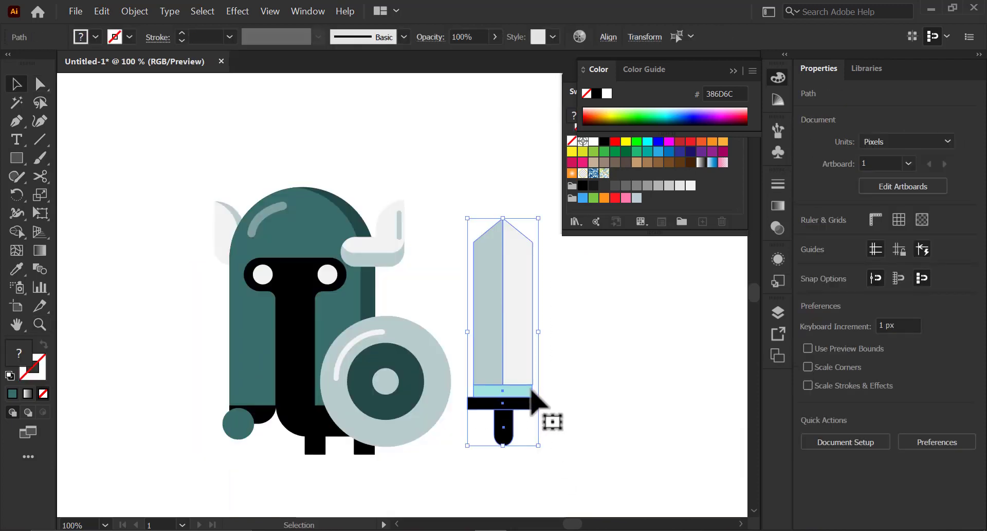
pyautogui.press('a')
pyautogui.hotkey('ctrl', 'g')
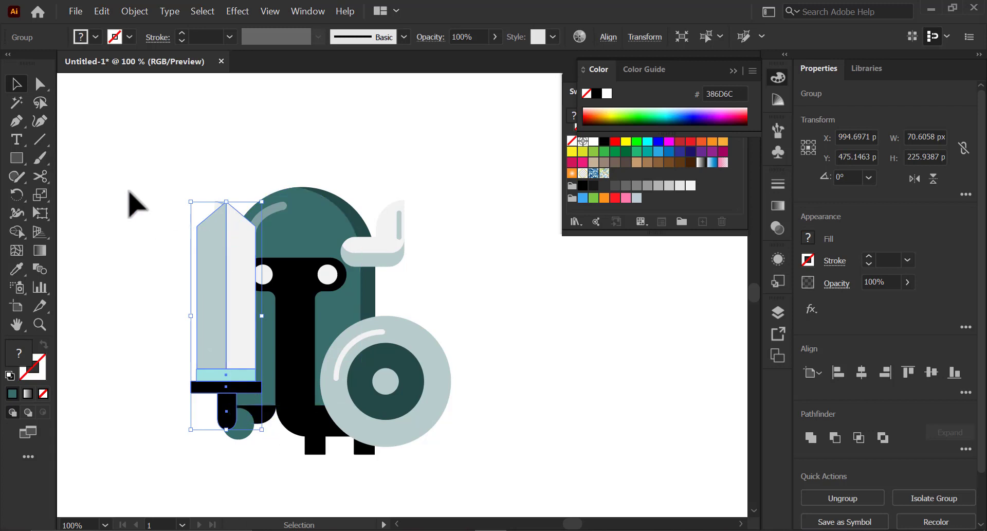
# - Rotate the sword group to tilt left and move it down beside the character's left hand
pyautogui.click(16, 194)
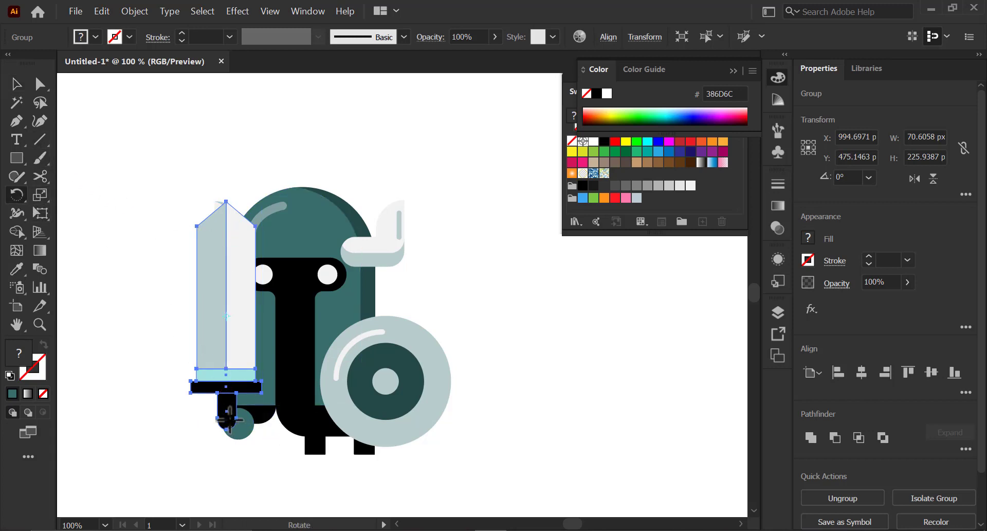
pyautogui.moveTo(237, 432); pyautogui.dragTo(224, 403)
pyautogui.moveTo(227, 212); pyautogui.dragTo(182, 211)
pyautogui.press('v')
pyautogui.moveTo(227, 321); pyautogui.dragTo(210, 337)
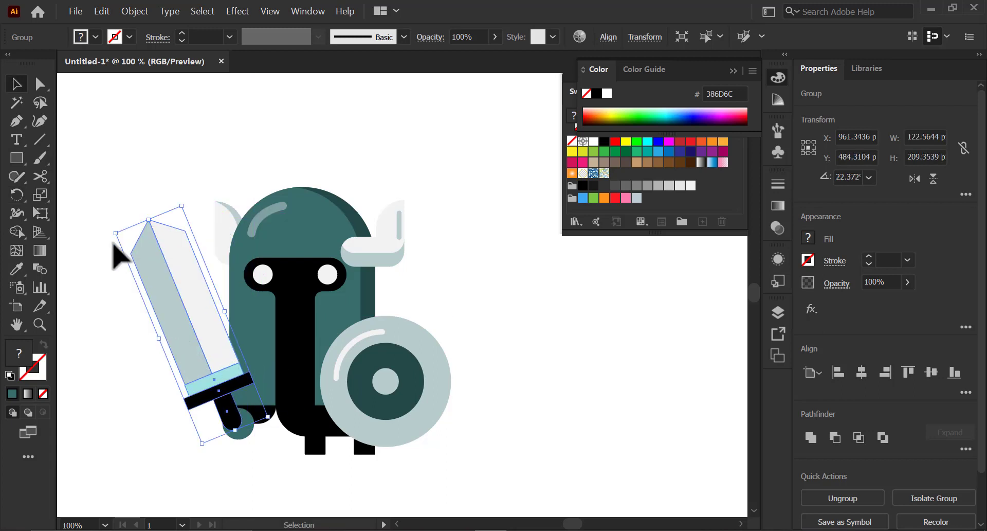
pyautogui.moveTo(110, 231); pyautogui.dragTo(99, 253)
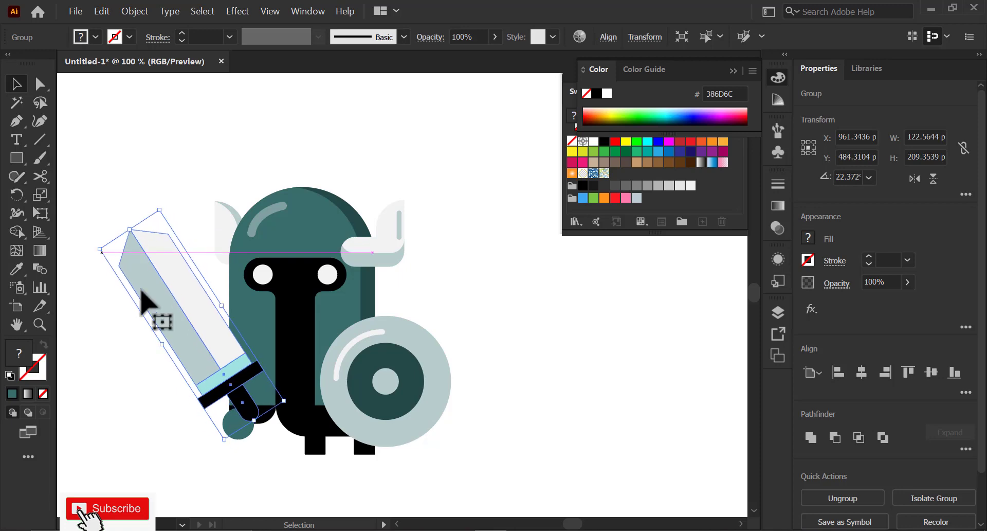
pyautogui.moveTo(202, 358); pyautogui.dragTo(194, 358)
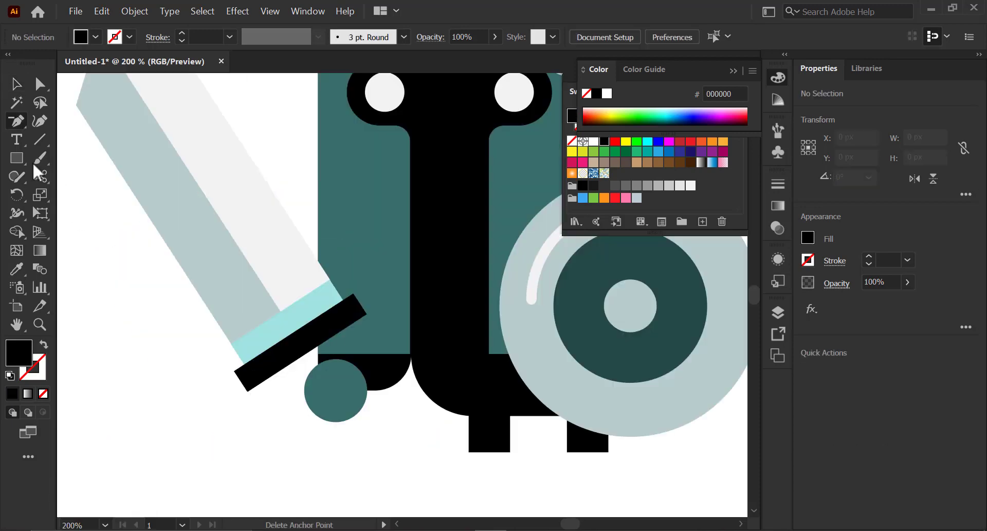
# - Draw a 20 × 48 px black rectangle and round its bottom corners
pyautogui.click(21, 158)
pyautogui.moveTo(145, 390); pyautogui.dragTo(186, 487)
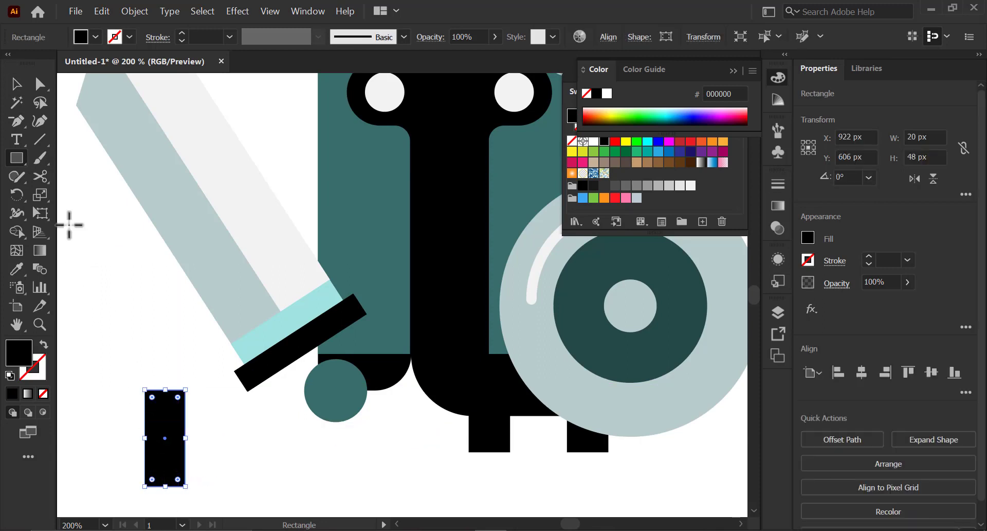
pyautogui.click(40, 83)
pyautogui.moveTo(139, 477); pyautogui.dragTo(181, 398)
pyautogui.press('v')
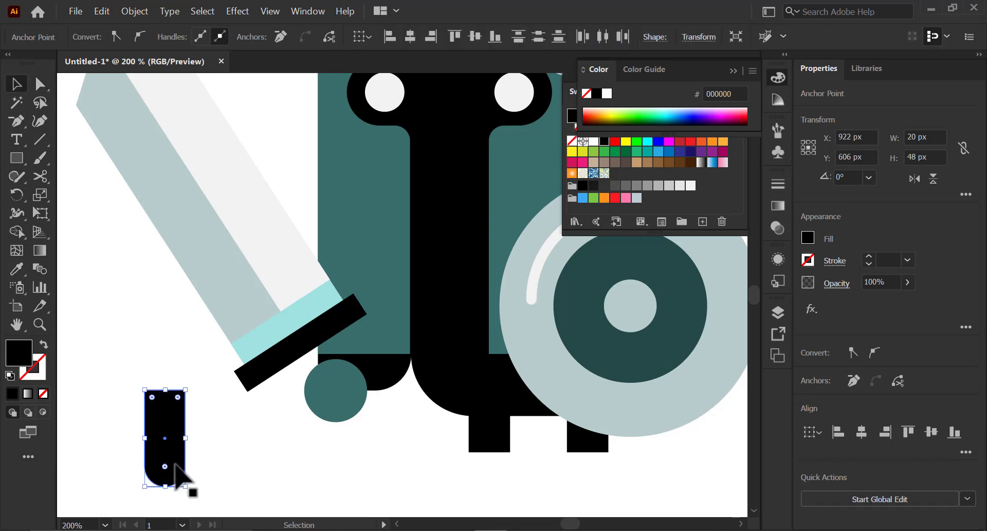
# - Move and rotate the rounded rectangle under the crossguard to form the sword's grip
pyautogui.moveTo(178, 462); pyautogui.dragTo(332, 413)
pyautogui.click(325, 414)
pyautogui.click(288, 430)
pyautogui.click(352, 447)
# - Bring the left hand circle to the front over the sword grip
pyautogui.click(361, 396)
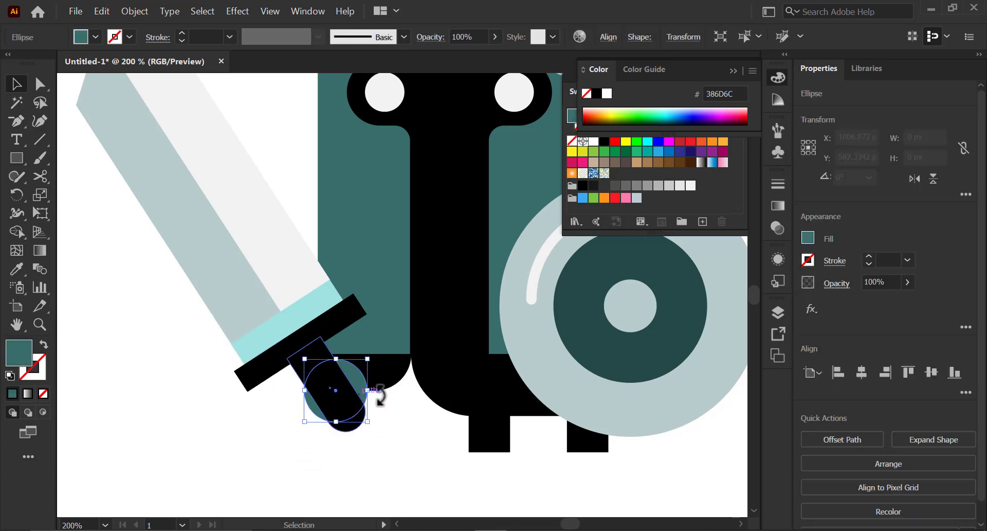
pyautogui.click(847, 465)
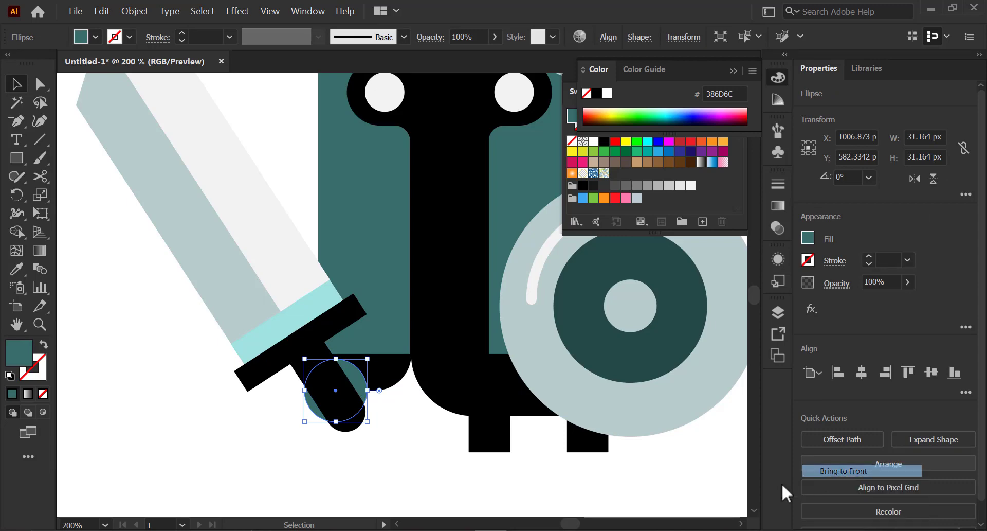
pyautogui.click(833, 470)
pyautogui.click(434, 482)
pyautogui.moveTo(305, 361); pyautogui.dragTo(306, 360)
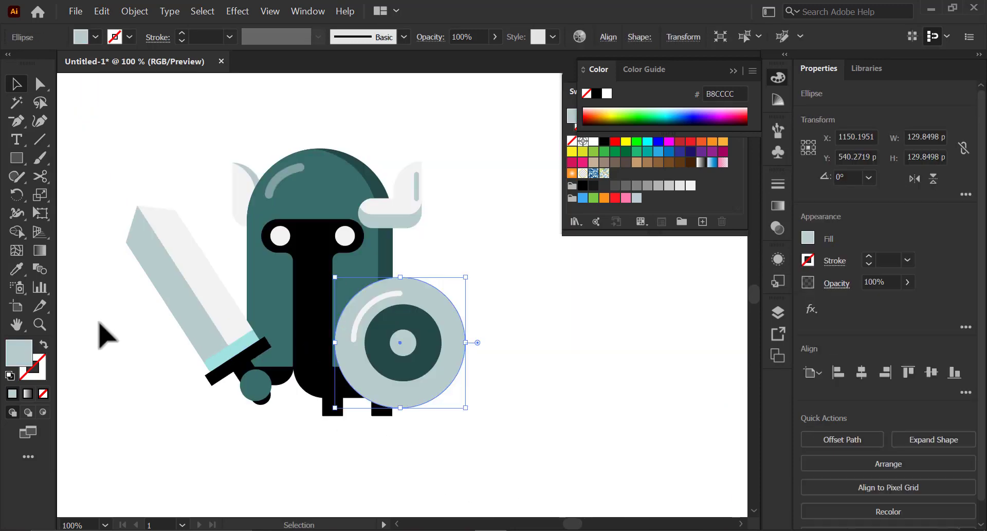
pyautogui.hotkey('ctrl', 'z')
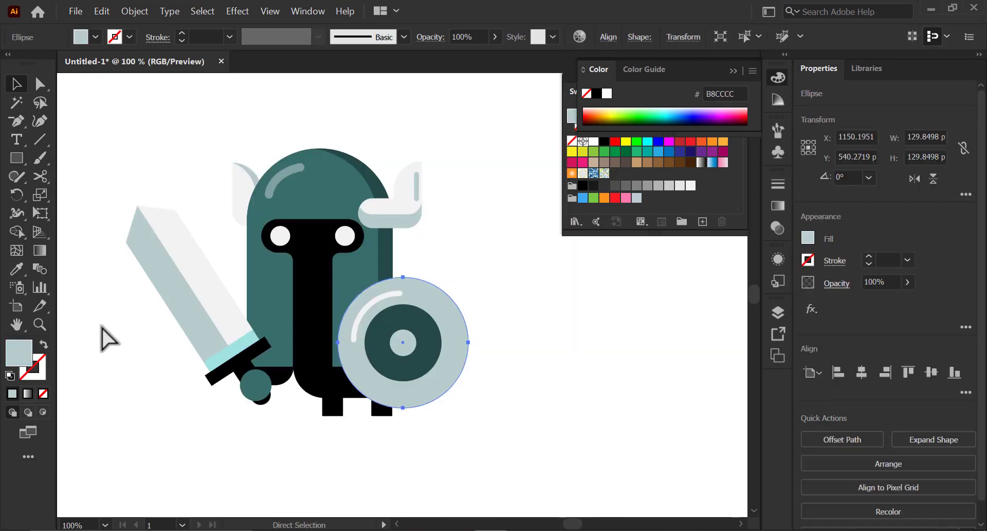
pyautogui.click(101, 341)
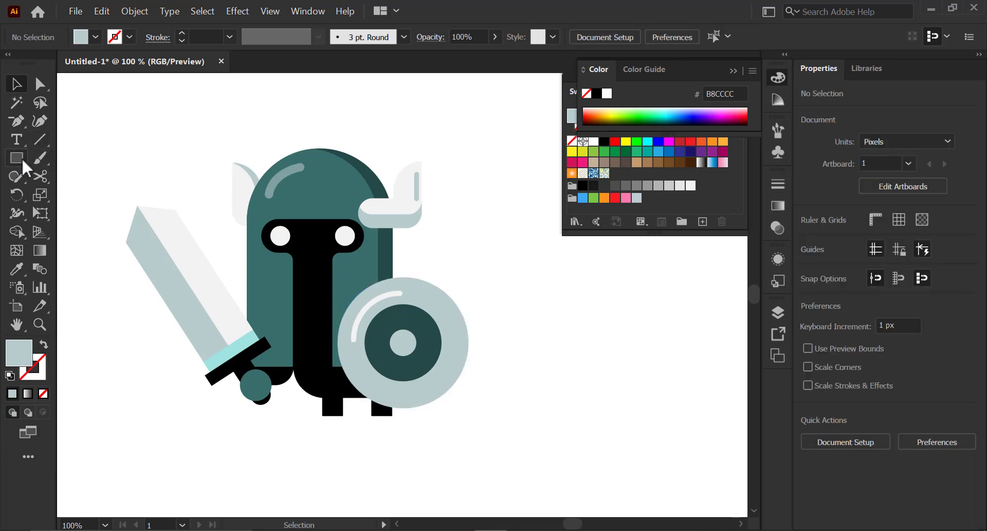
# - Draw a flat ellipse about 143 × 12 px under the feet as a ground shadow
pyautogui.click(20, 157)
pyautogui.click(64, 198)
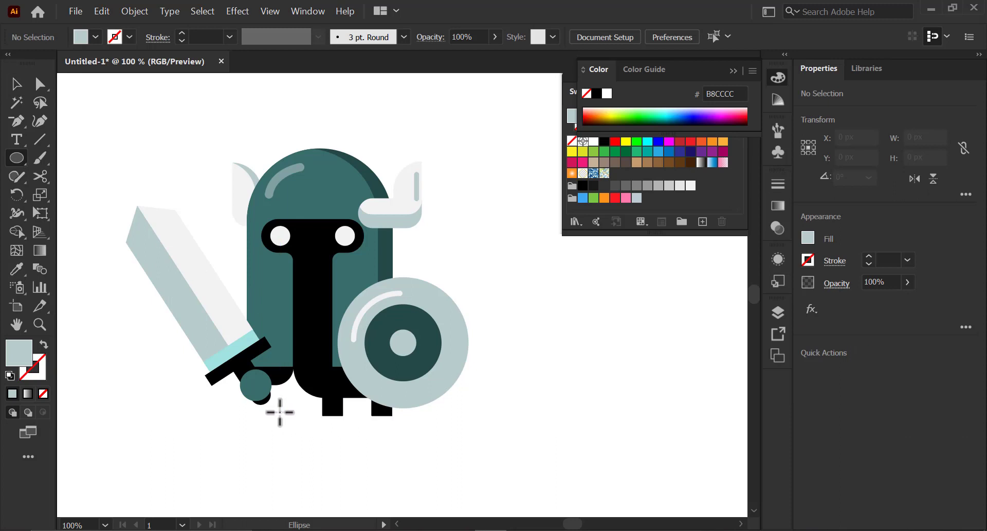
pyautogui.moveTo(280, 411); pyautogui.dragTo(362, 422)
pyautogui.press('v')
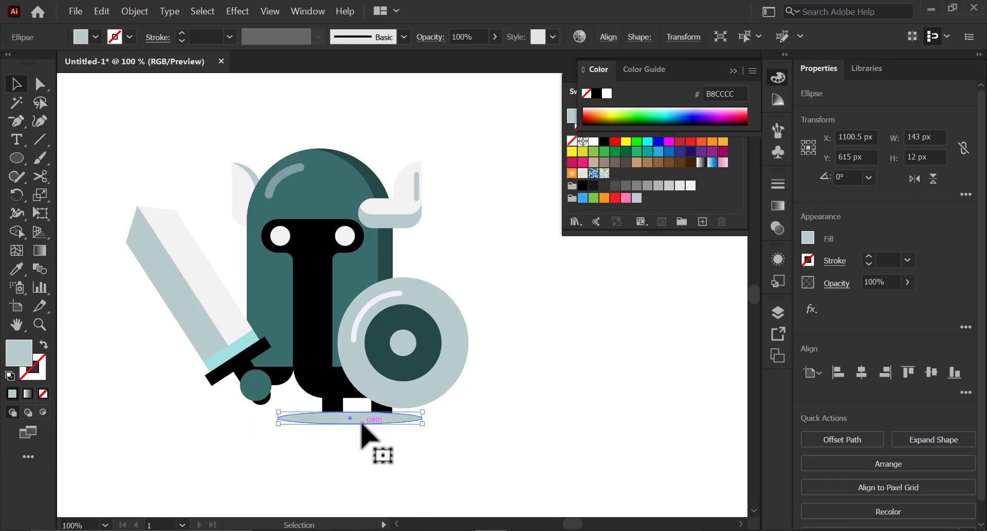
pyautogui.press('ctrl')
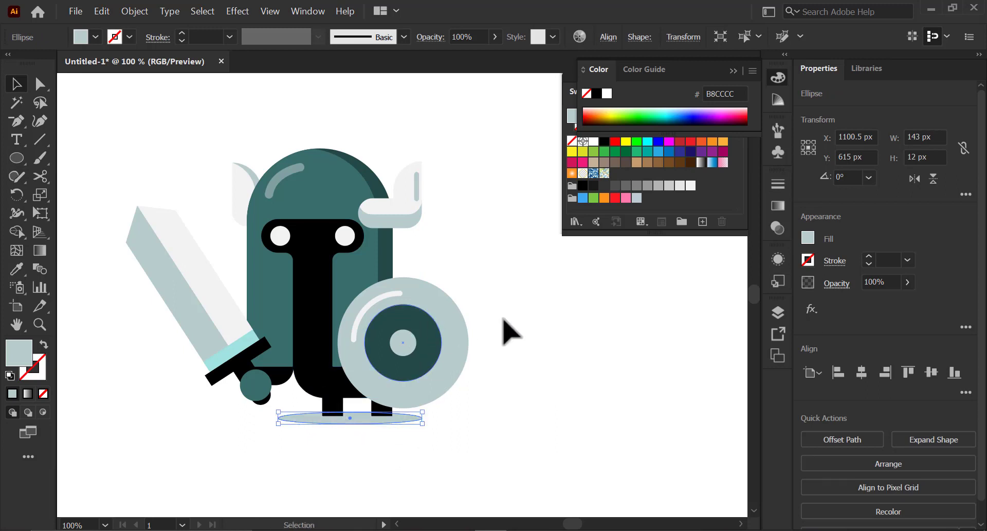
# - Fill the ground shadow ellipse with black and lower its opacity to 33%
pyautogui.click(585, 186)
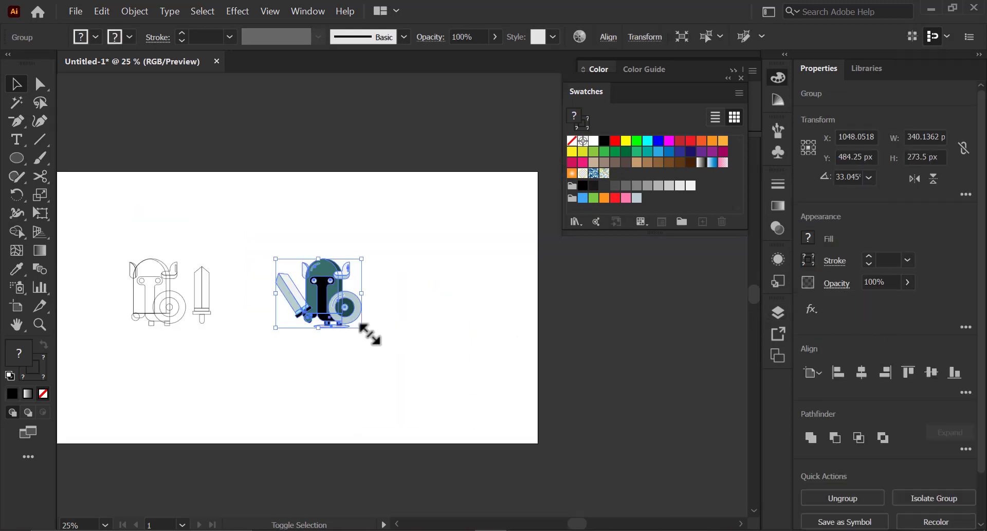
pyautogui.moveTo(370, 335); pyautogui.dragTo(453, 407)
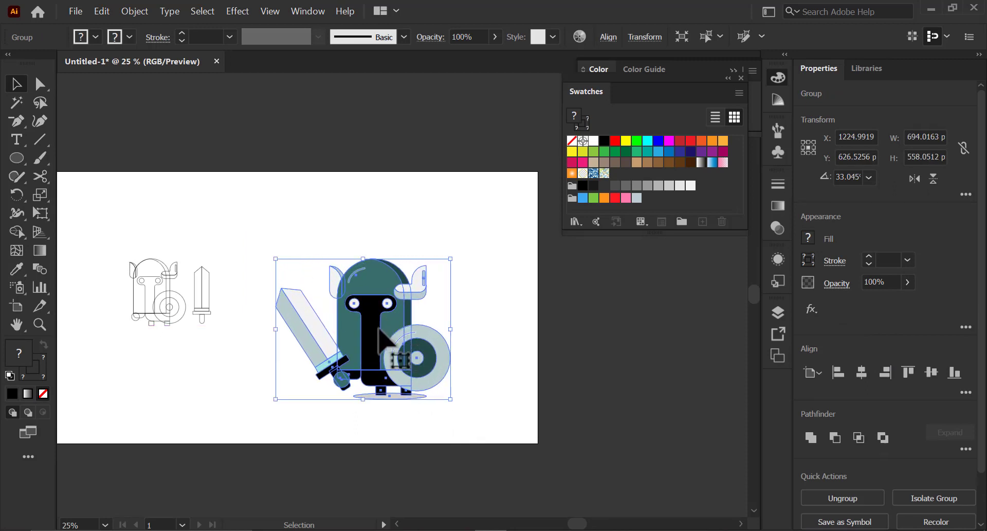
# - Select the whole outline wireframe copy of the character with its sword and shield
pyautogui.moveTo(378, 329); pyautogui.dragTo(390, 299)
pyautogui.moveTo(376, 370); pyautogui.dragTo(372, 405)
pyautogui.moveTo(383, 330); pyautogui.dragTo(381, 323)
pyautogui.moveTo(380, 323); pyautogui.dragTo(374, 316)
pyautogui.moveTo(417, 382); pyautogui.dragTo(298, 417)
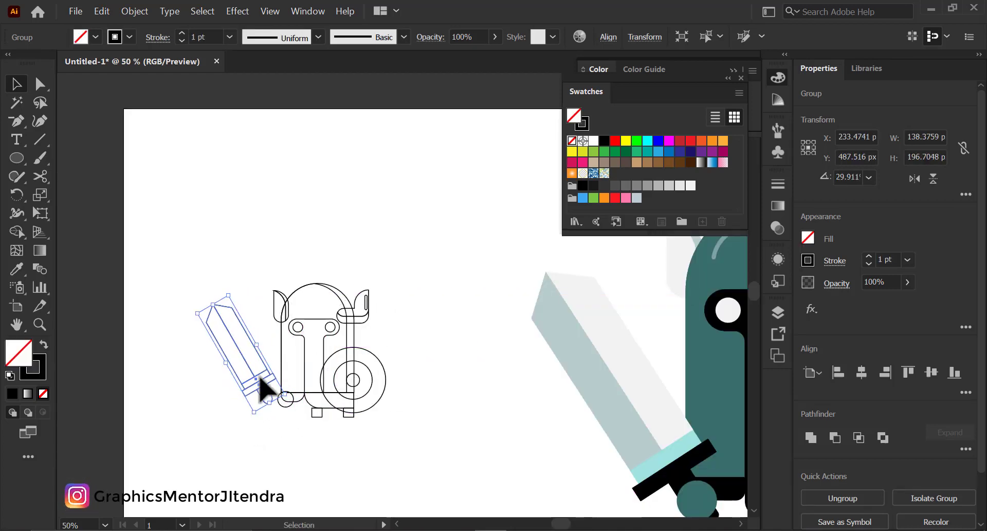
pyautogui.moveTo(260, 385)
pyautogui.mouseDown()
pyautogui.moveTo(282, 379)
pyautogui.moveTo(282, 387)
pyautogui.moveTo(277, 379)
pyautogui.mouseUp()
pyautogui.press('z')
pyautogui.click(280, 398)
pyautogui.click(279, 399)
pyautogui.press('space')
pyautogui.moveTo(407, 265); pyautogui.dragTo(316, 368)
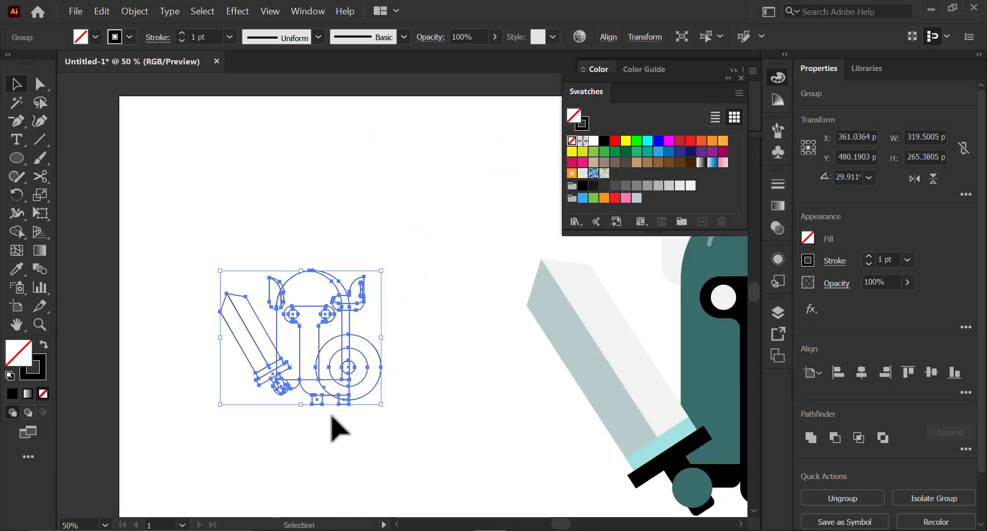
# - Scale the outline copy of the character up to about 645 × 536 px
pyautogui.moveTo(385, 408); pyautogui.dragTo(481, 487)
pyautogui.moveTo(473, 440); pyautogui.dragTo(392, 352)
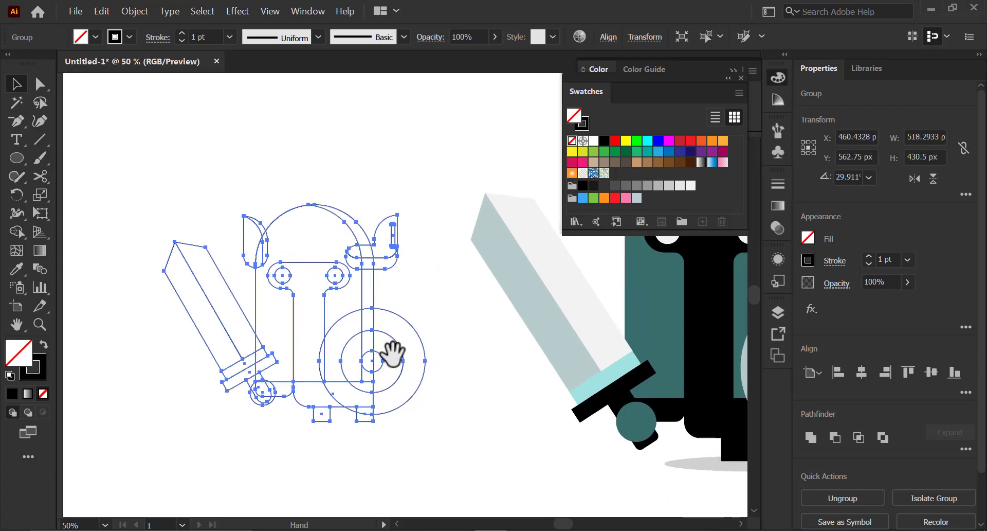
pyautogui.keyDown('alt'); pyautogui.click(394, 382); pyautogui.keyUp('alt')
pyautogui.moveTo(469, 275); pyautogui.dragTo(369, 364)
pyautogui.press('v')
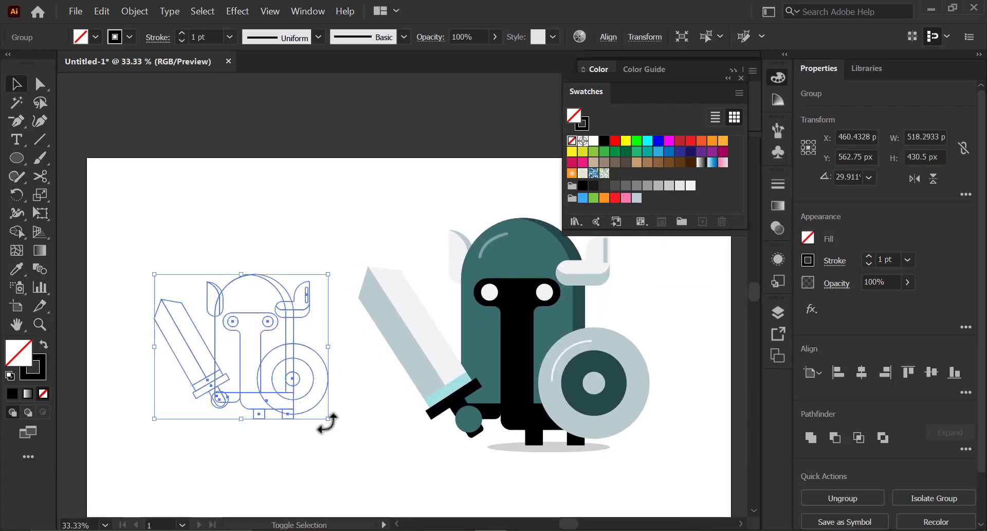
pyautogui.moveTo(329, 419); pyautogui.dragTo(370, 453)
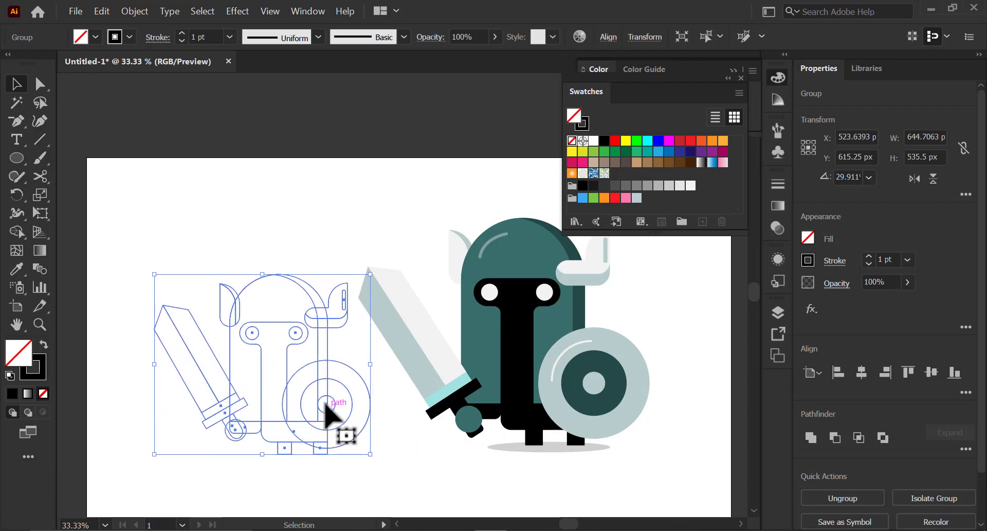
# - Position the enlarged outline copy beside the coloured character on the artboard
pyautogui.moveTo(333, 418); pyautogui.dragTo(308, 391)
pyautogui.moveTo(384, 403); pyautogui.dragTo(308, 388)
pyautogui.moveTo(455, 371); pyautogui.dragTo(452, 370)
pyautogui.moveTo(458, 362); pyautogui.dragTo(471, 390)
pyautogui.moveTo(590, 463); pyautogui.dragTo(549, 455)
pyautogui.moveTo(458, 342); pyautogui.dragTo(505, 362)
pyautogui.moveTo(404, 381); pyautogui.dragTo(461, 383)
pyautogui.click(261, 355)
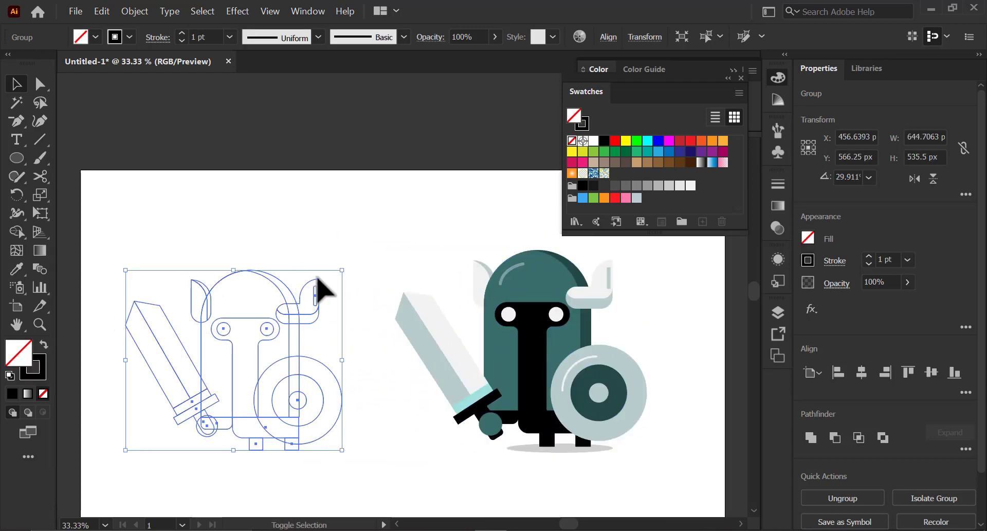
pyautogui.moveTo(346, 267); pyautogui.dragTo(360, 260)
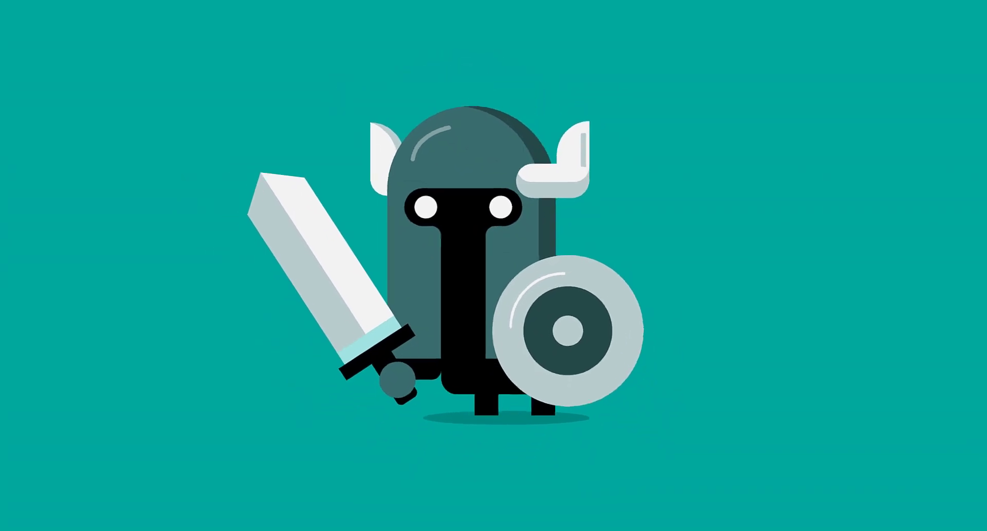